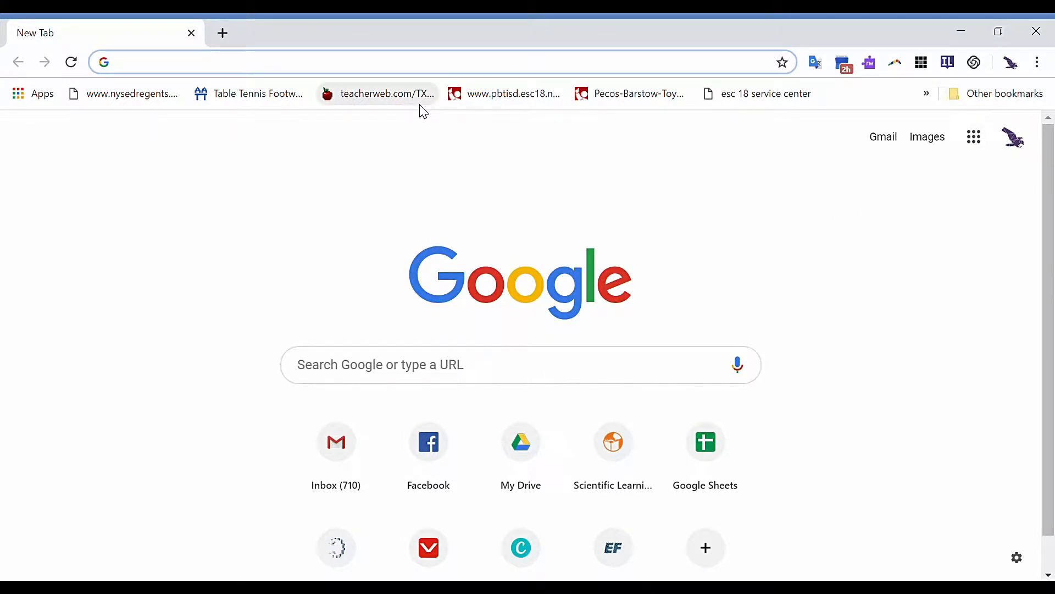
- Open Google Sheets from the Google apps grid, then load sheets.google.com in a new tab
click(981, 150)
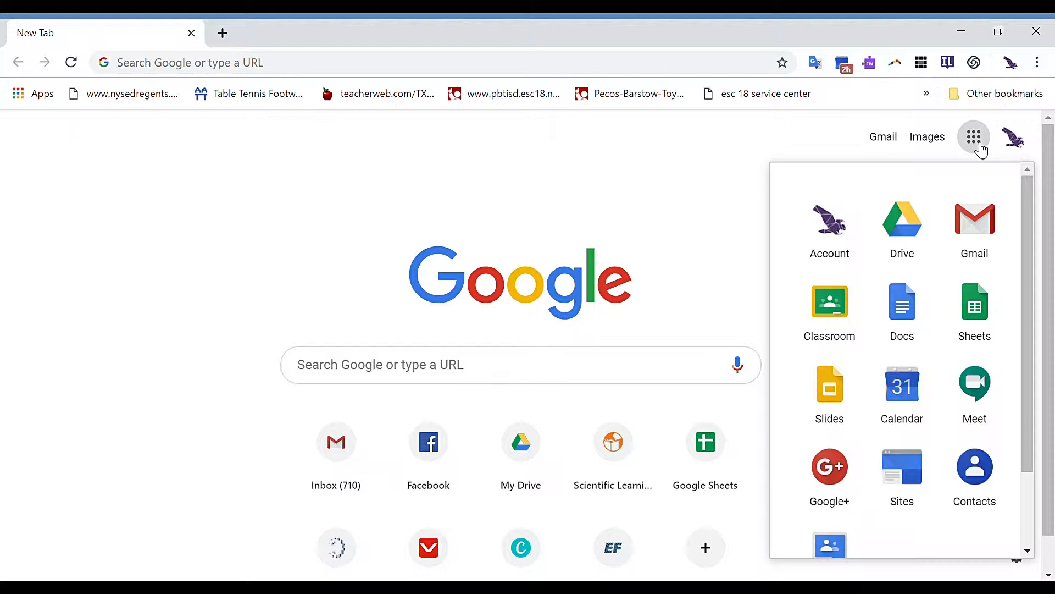
click(978, 329)
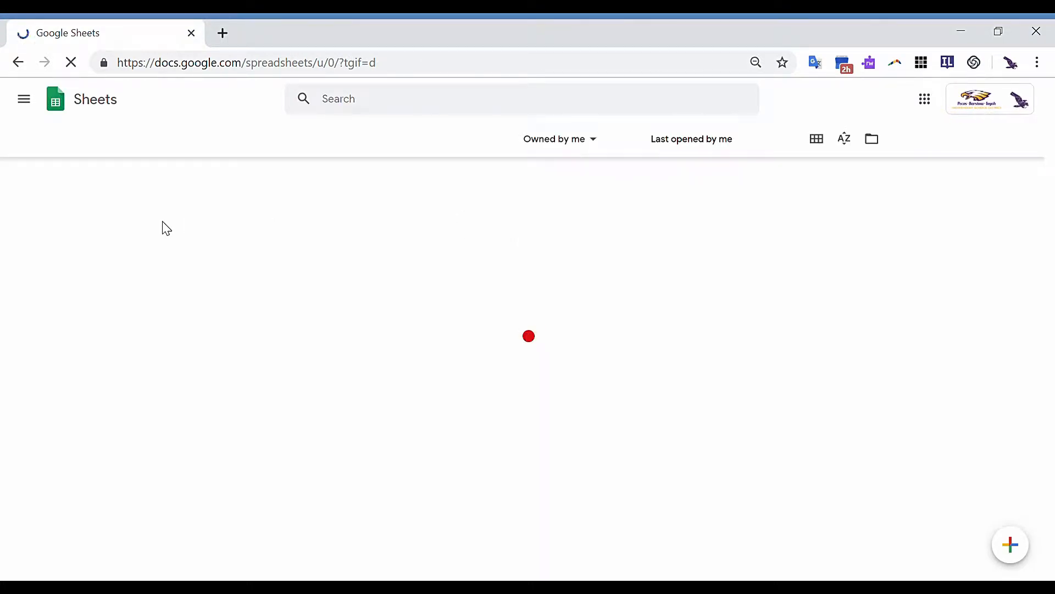
click(222, 34)
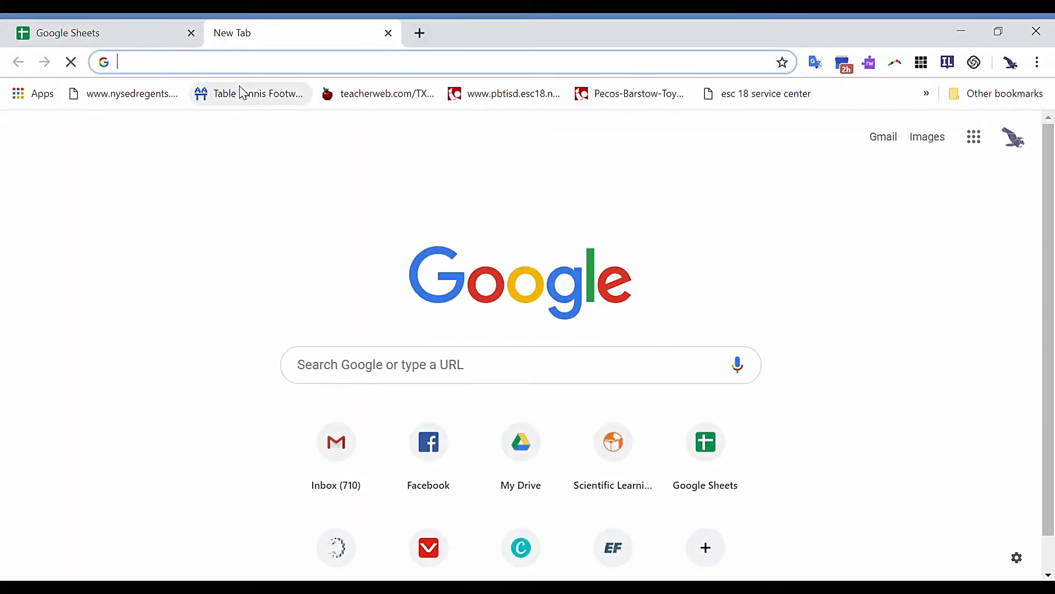
text(sheets.google.)
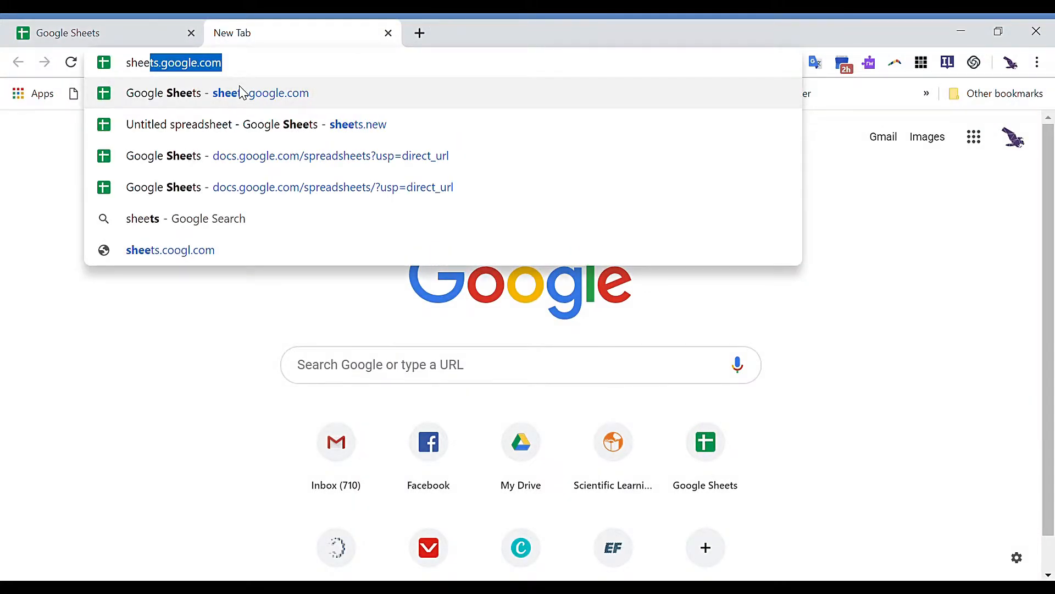
text(com)
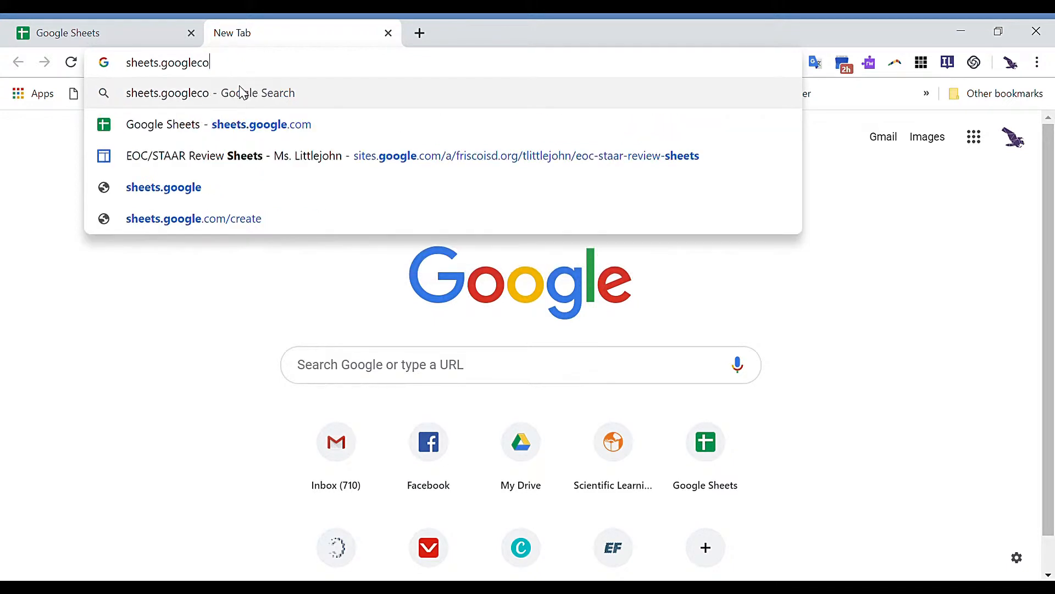
key(BackSpace)
key(BackSpace)
key(BackSpace)
key(BackSpace)
text(e.co)
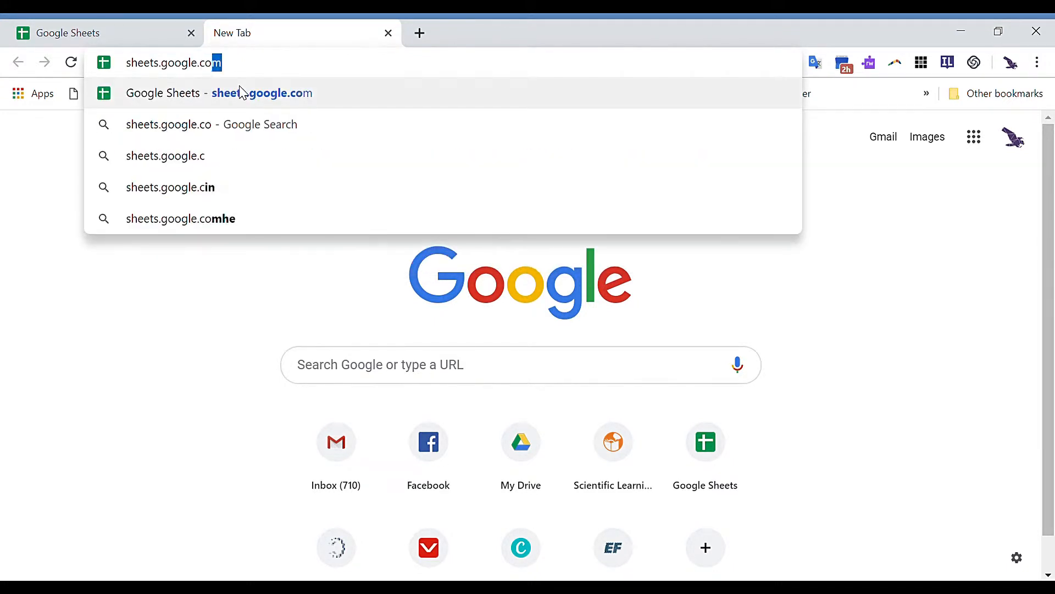
key(Return)
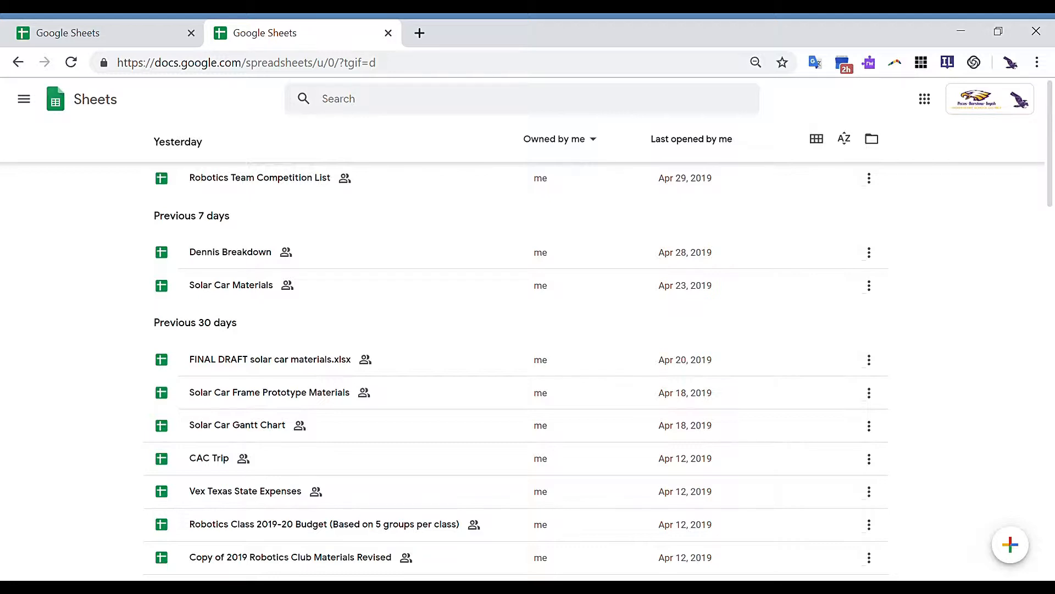
- Create a blank spreadsheet with the pencil 'Create new spreadsheet' button
mouse_move(1009, 558)
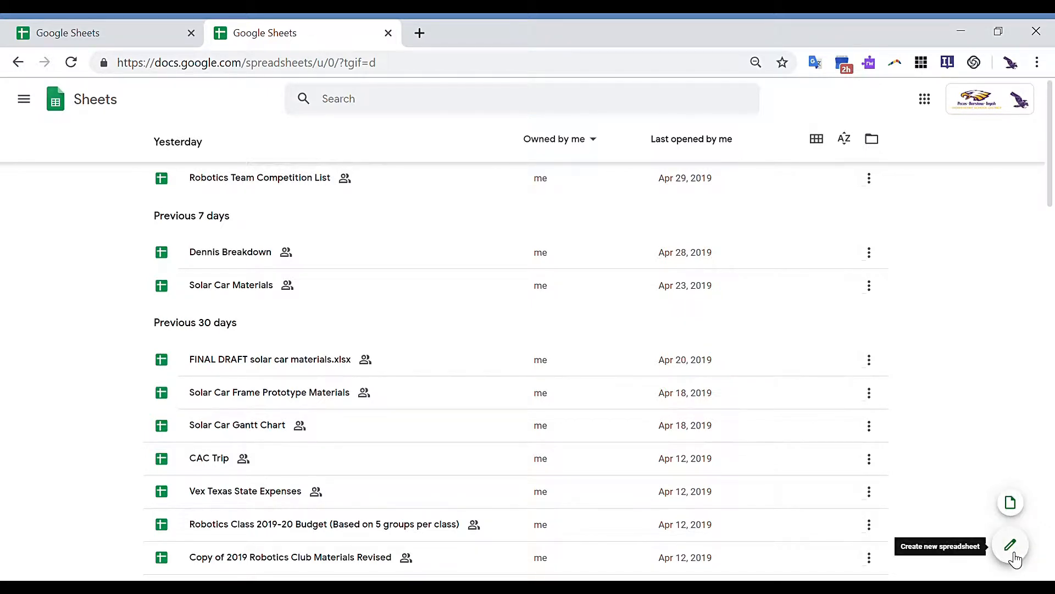
click(1011, 545)
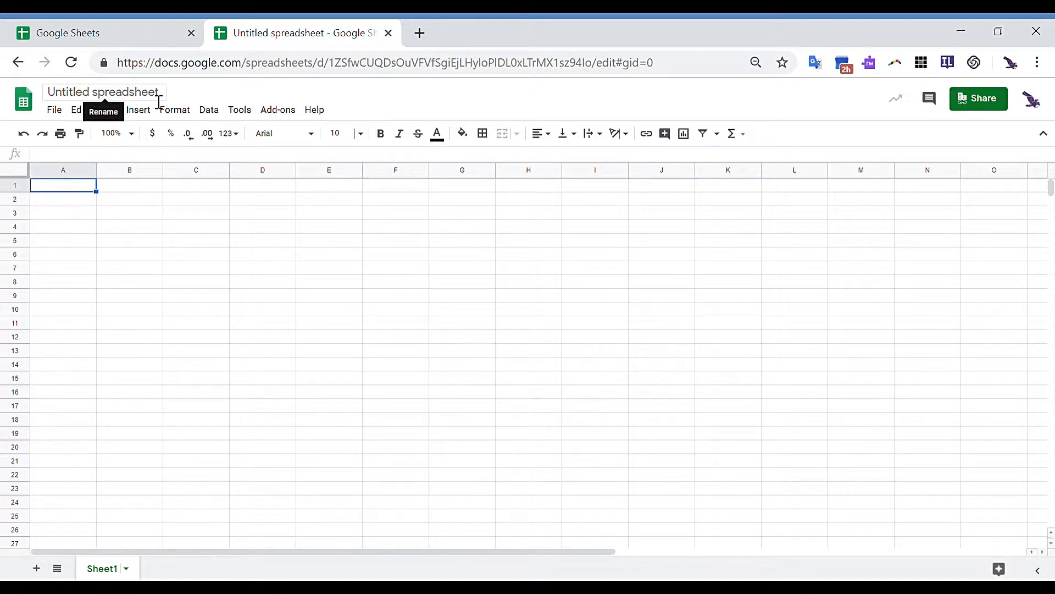
- Rename 'Untitled spreadsheet' to 'Sample Google Sheet'
click(159, 102)
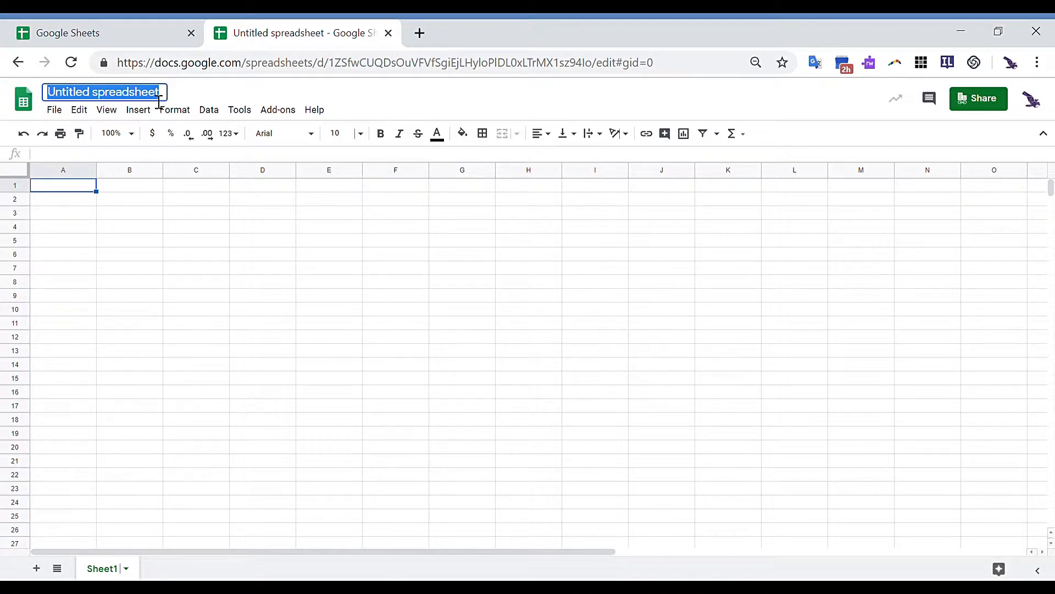
key(BackSpace)
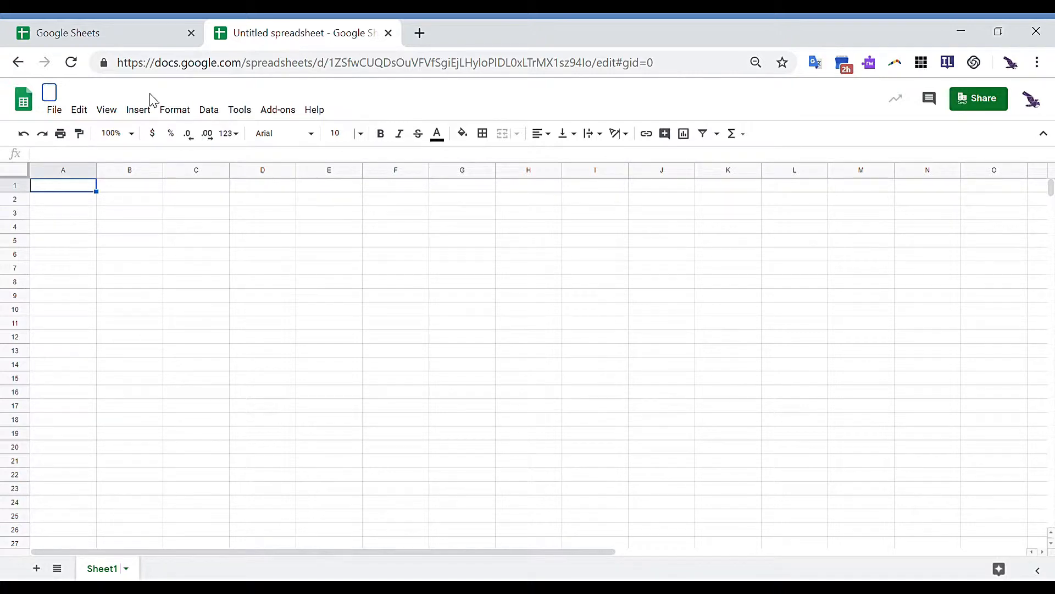
text(Sample )
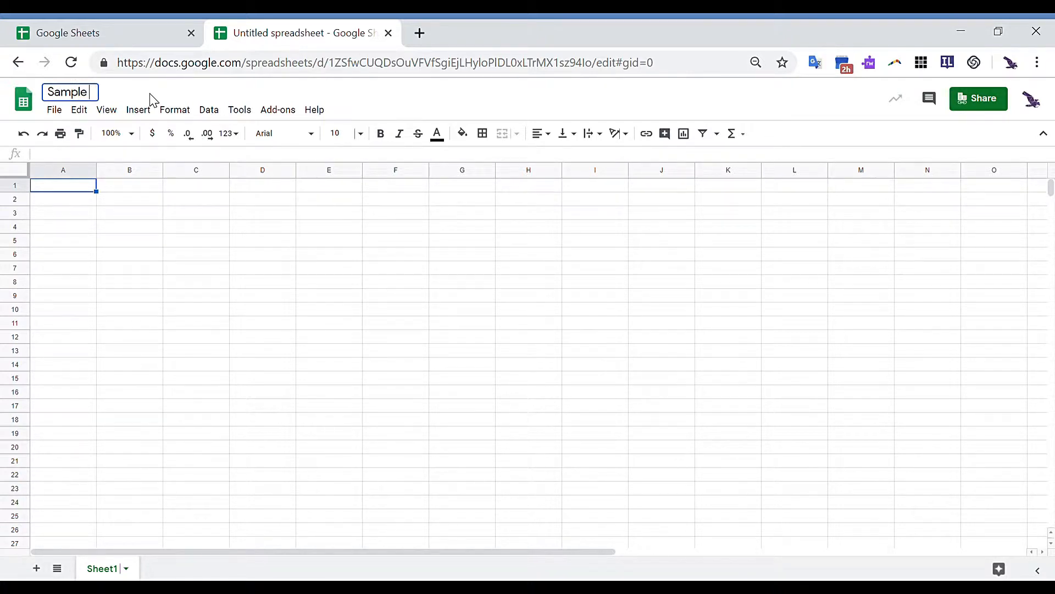
text(Google Sheet)
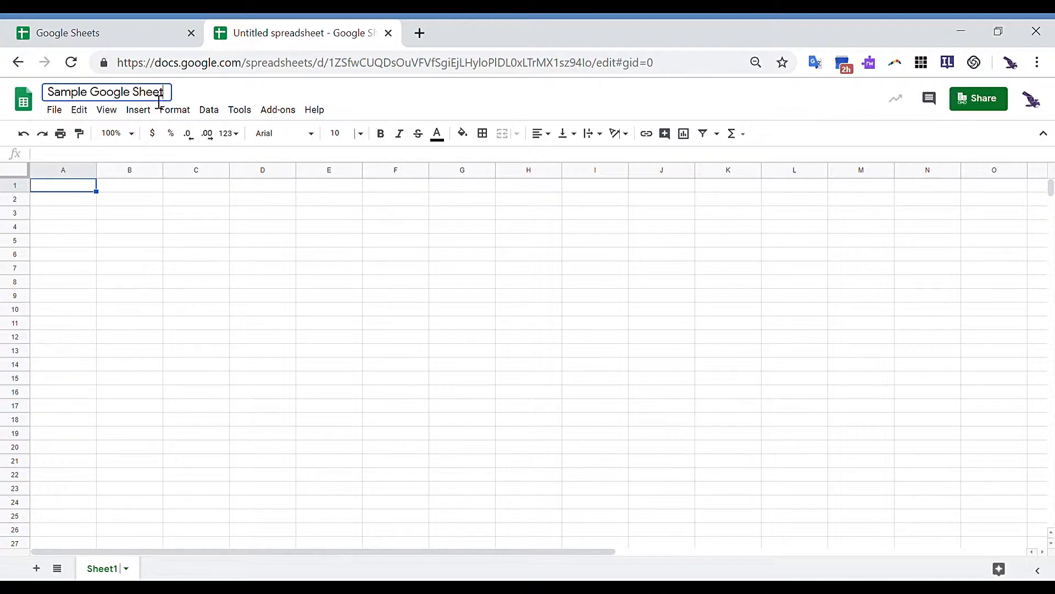
key(Return)
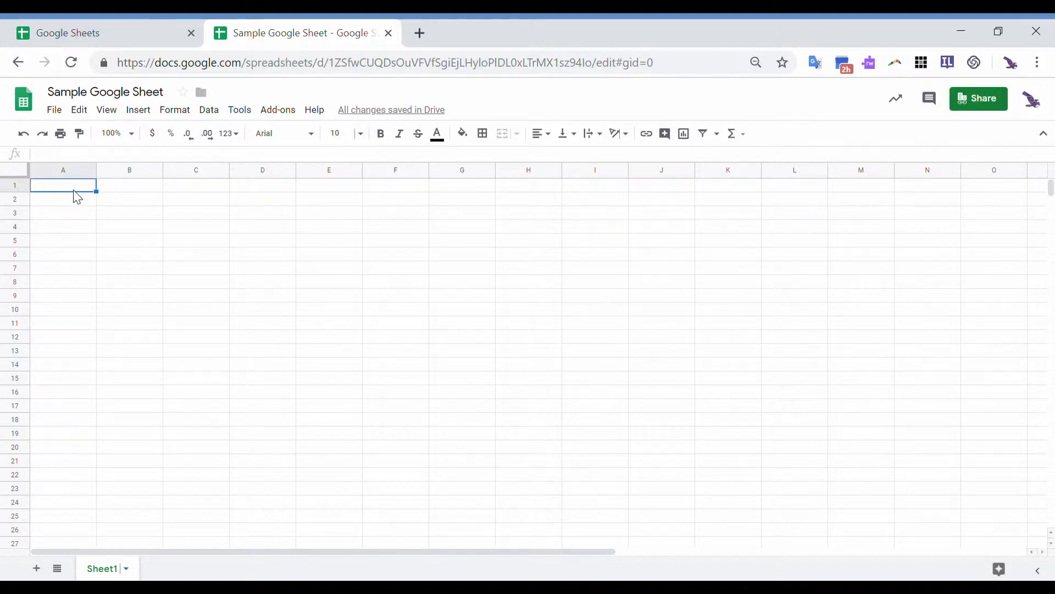
click(114, 200)
click(248, 244)
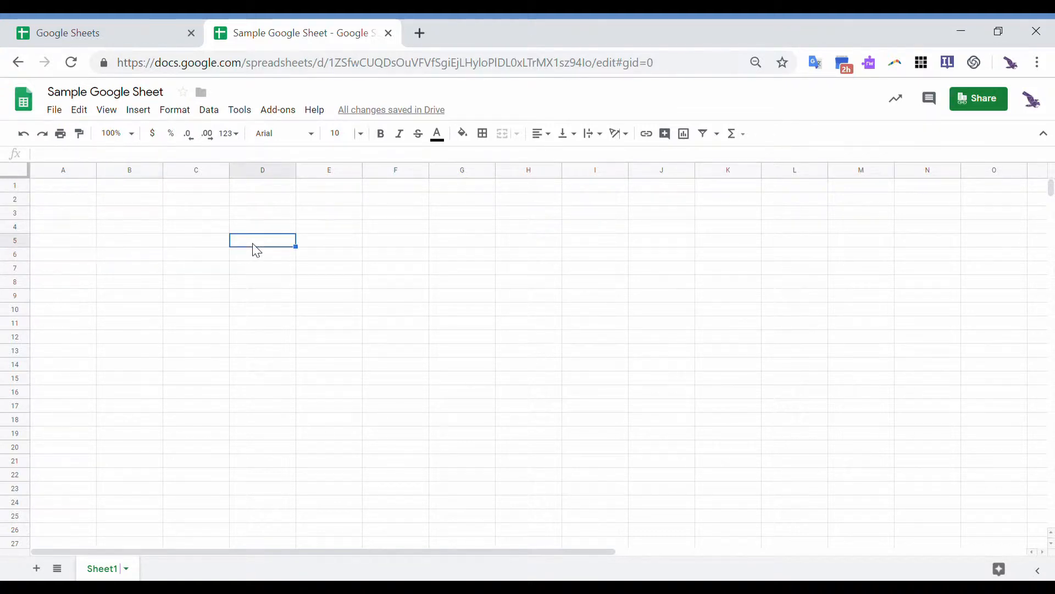
click(150, 215)
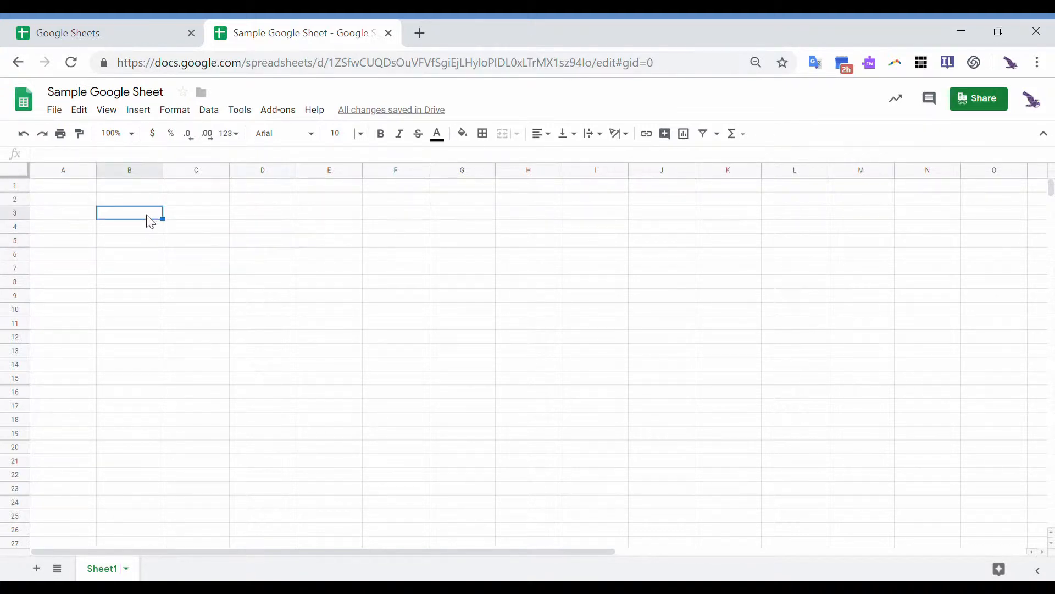
click(87, 203)
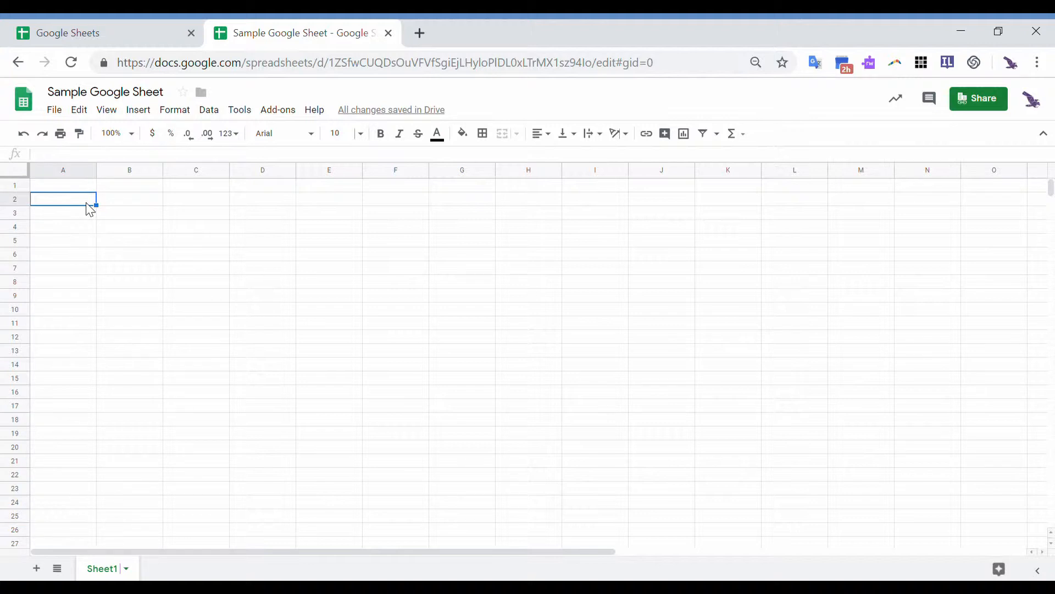
click(72, 171)
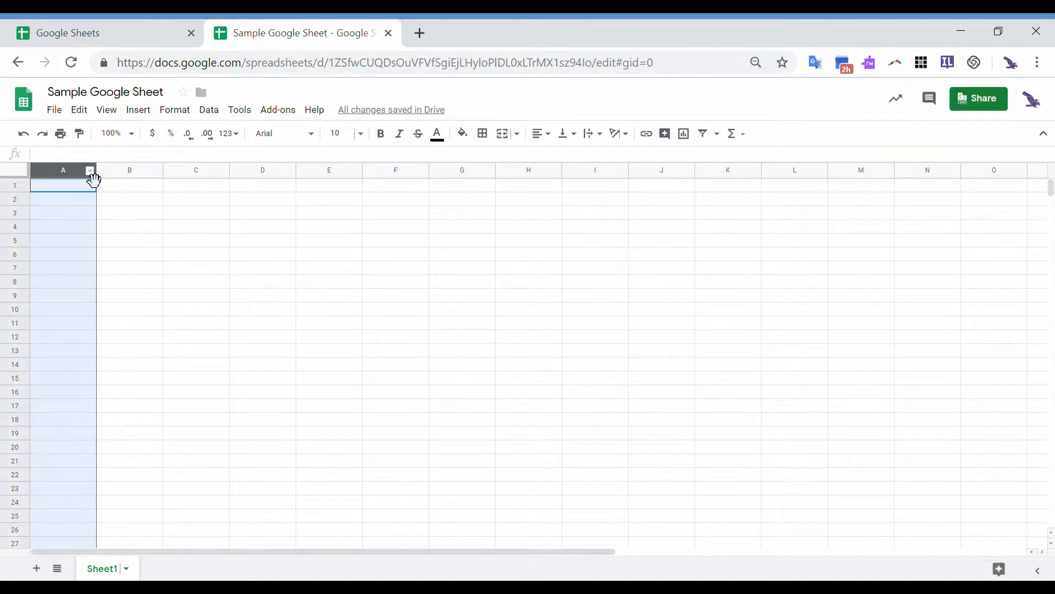
click(123, 175)
click(189, 175)
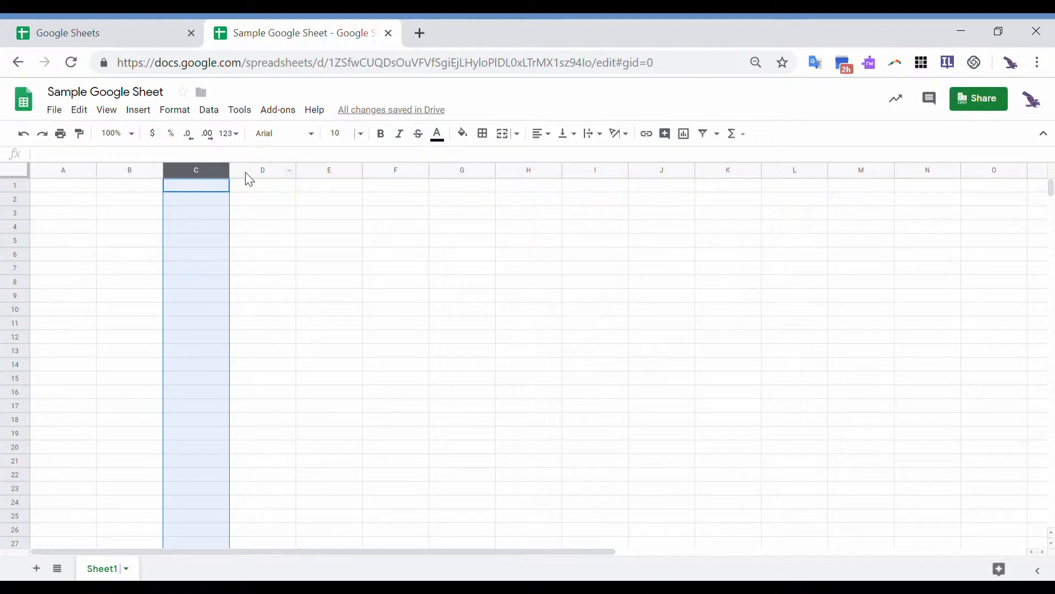
click(258, 175)
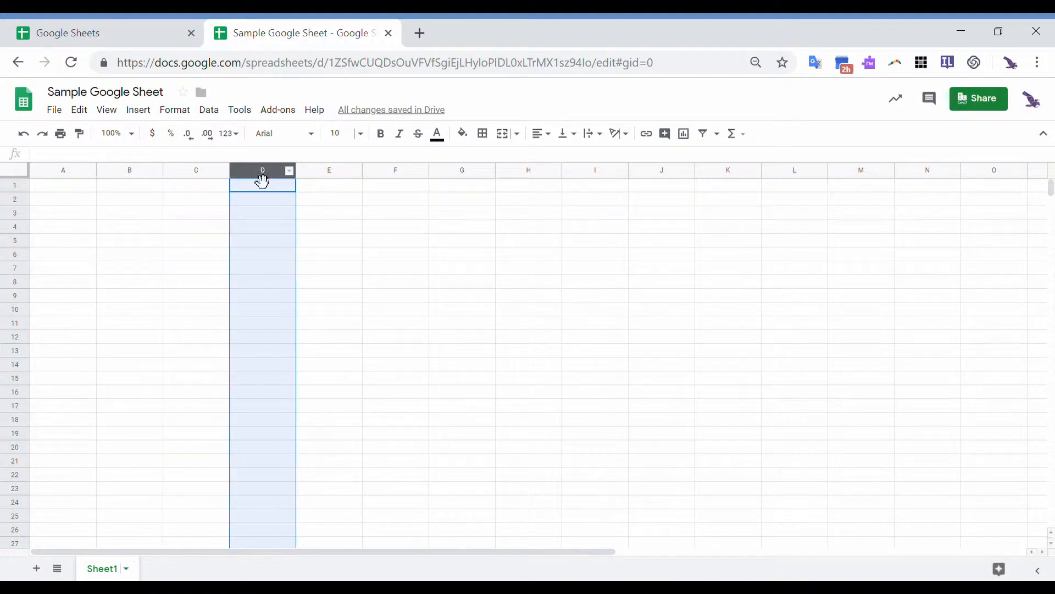
click(11, 187)
click(16, 200)
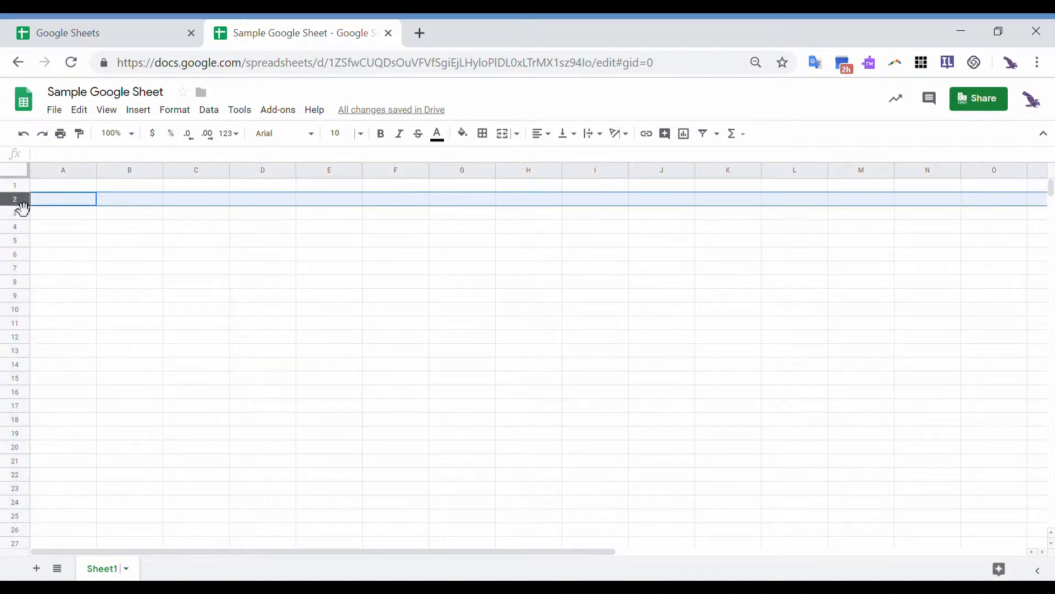
click(20, 218)
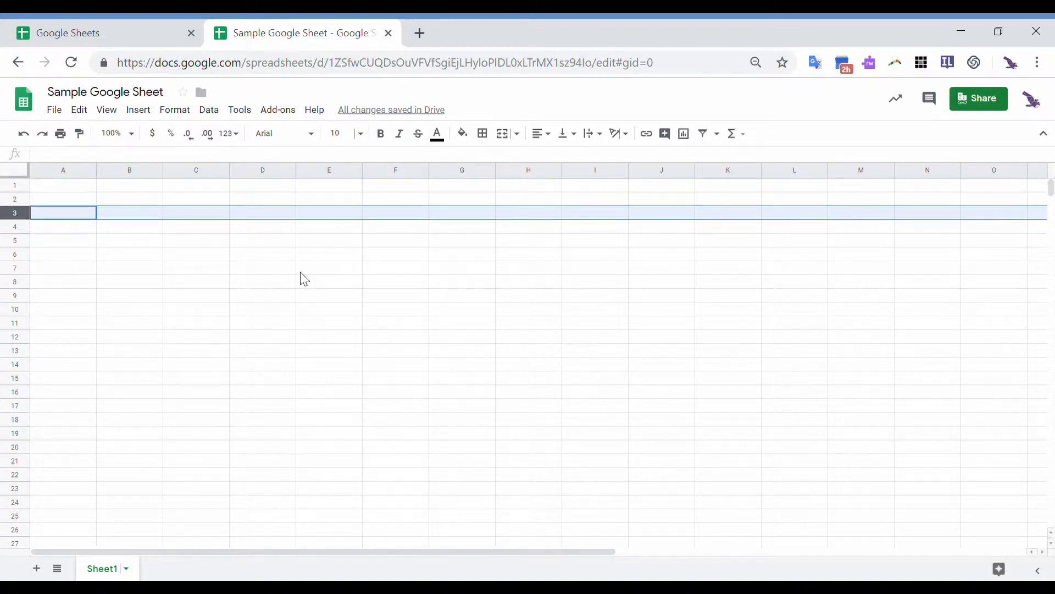
click(273, 218)
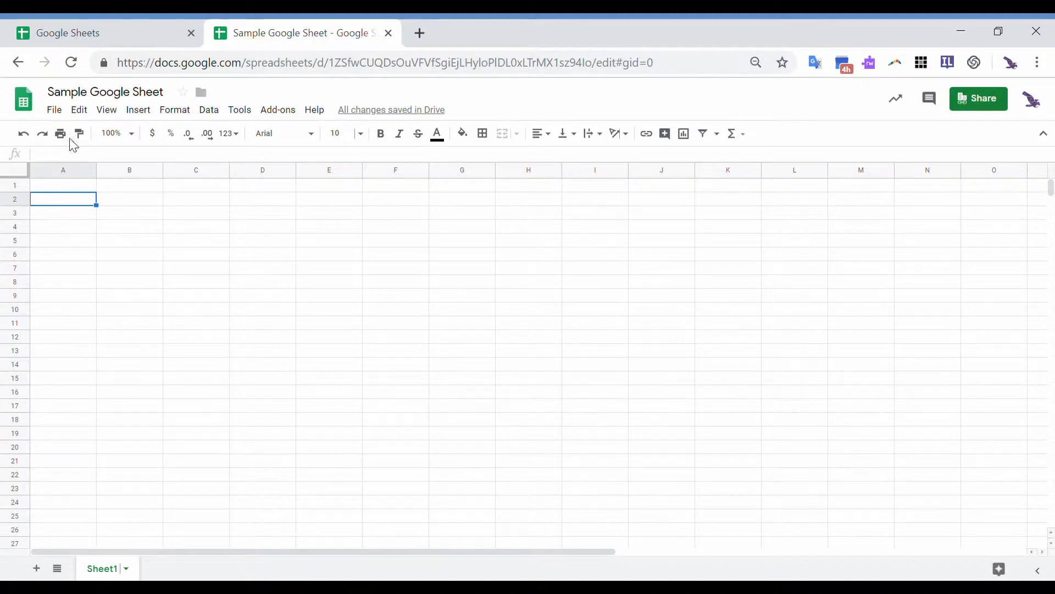
click(61, 120)
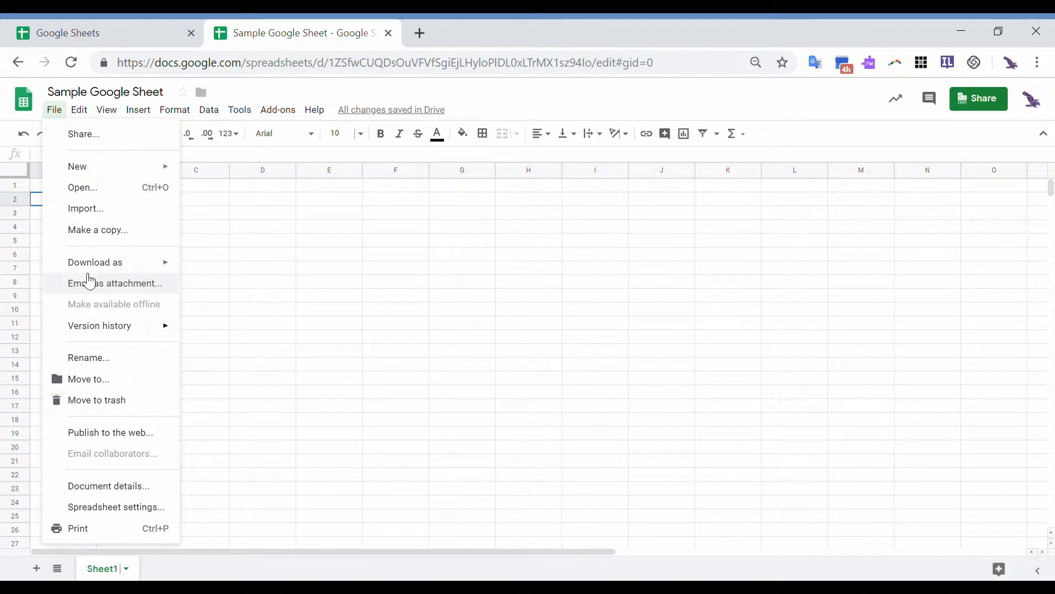
mouse_move(99, 177)
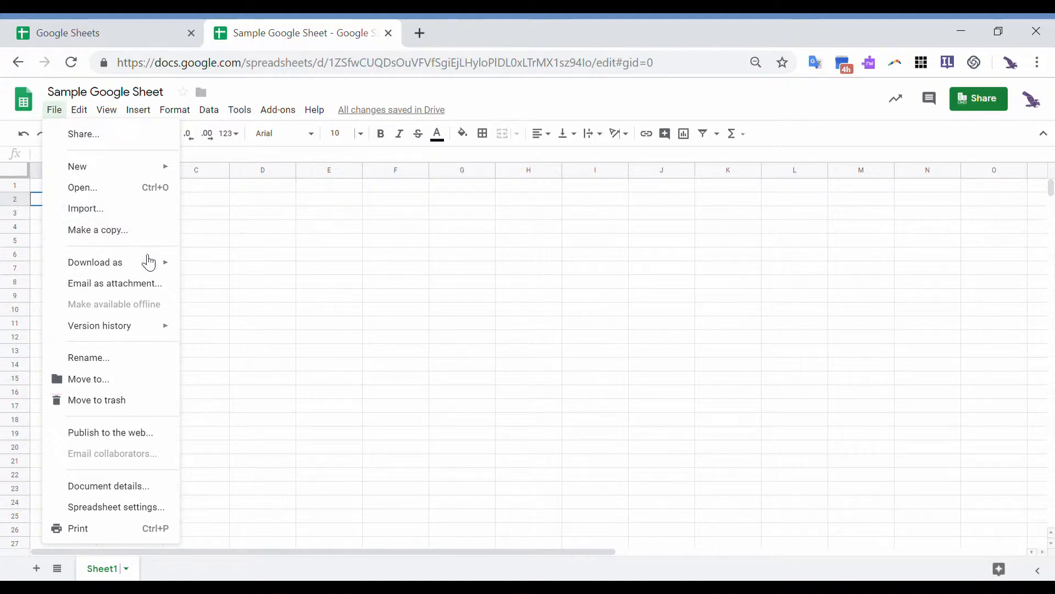
mouse_move(149, 268)
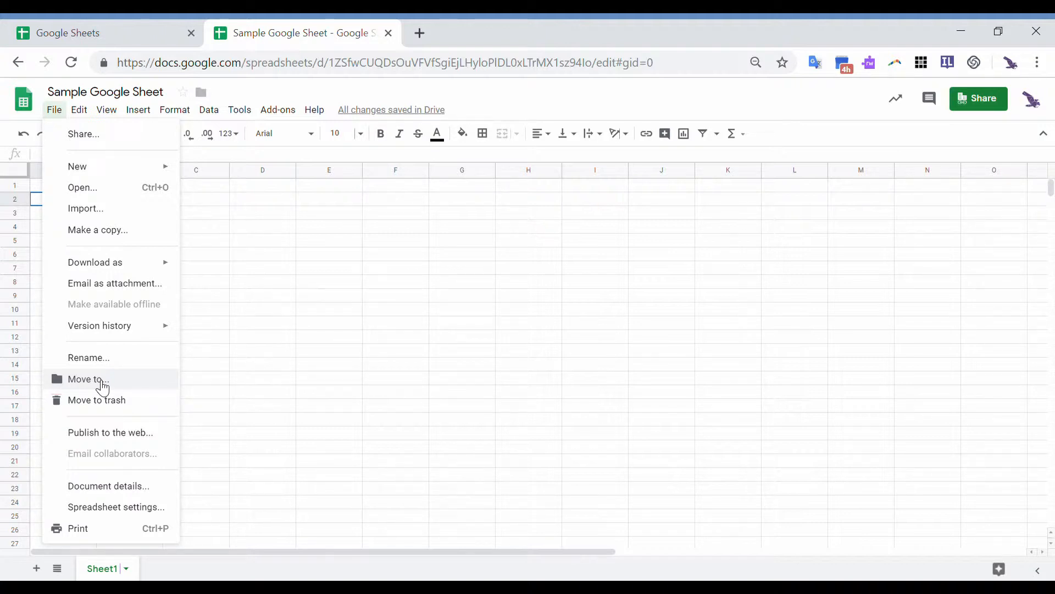
mouse_move(93, 121)
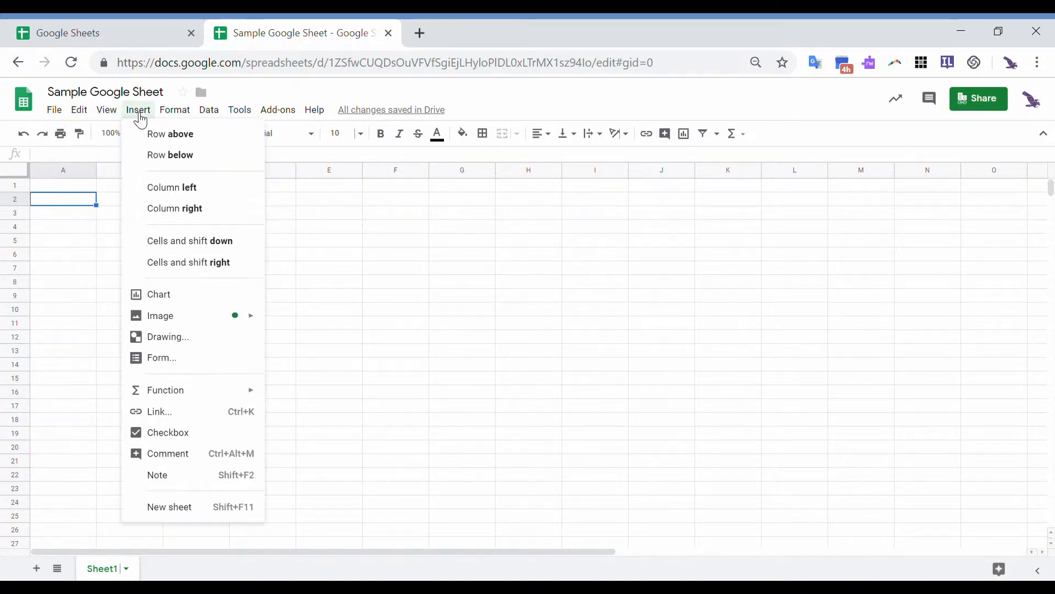
mouse_move(173, 116)
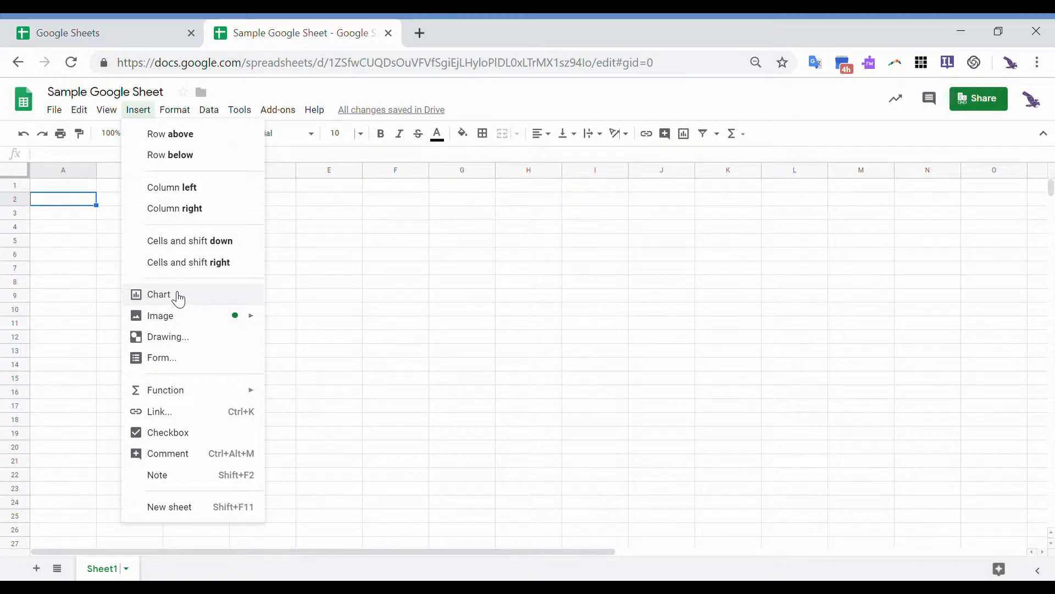
mouse_move(191, 399)
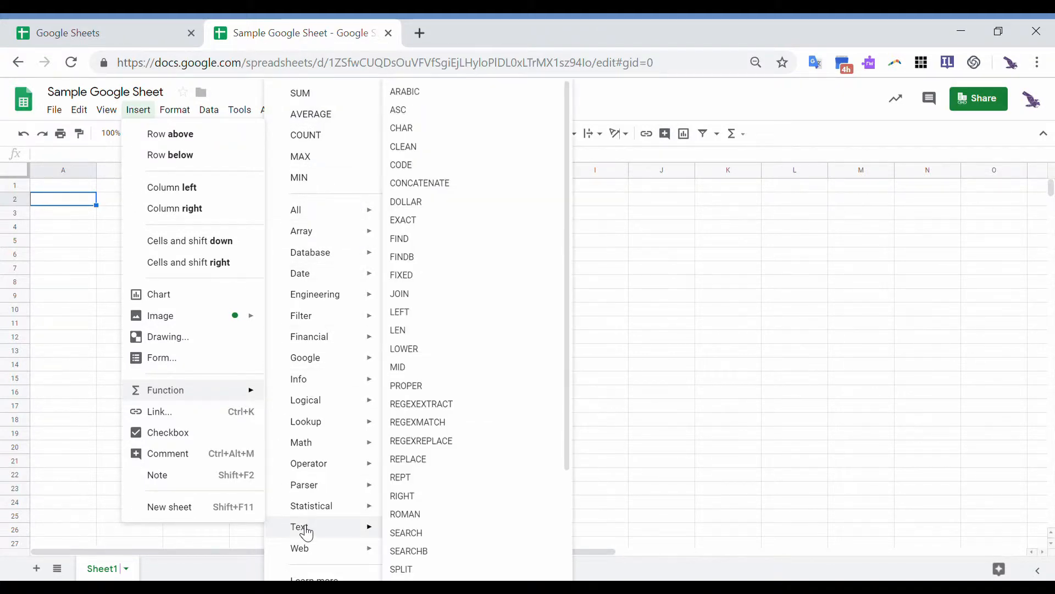
click(580, 269)
- Enter headers DATA SET 1, DATA SET 2, DATA SET 3, DATA SET4, TOTAL and AVERAGE across A1:F1
click(86, 187)
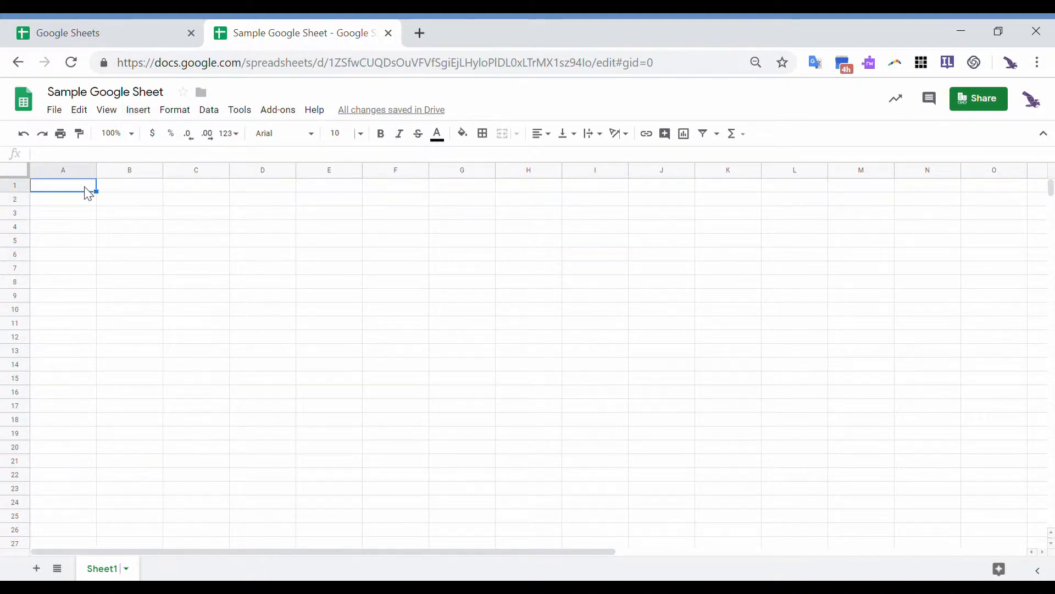
text(DAT)
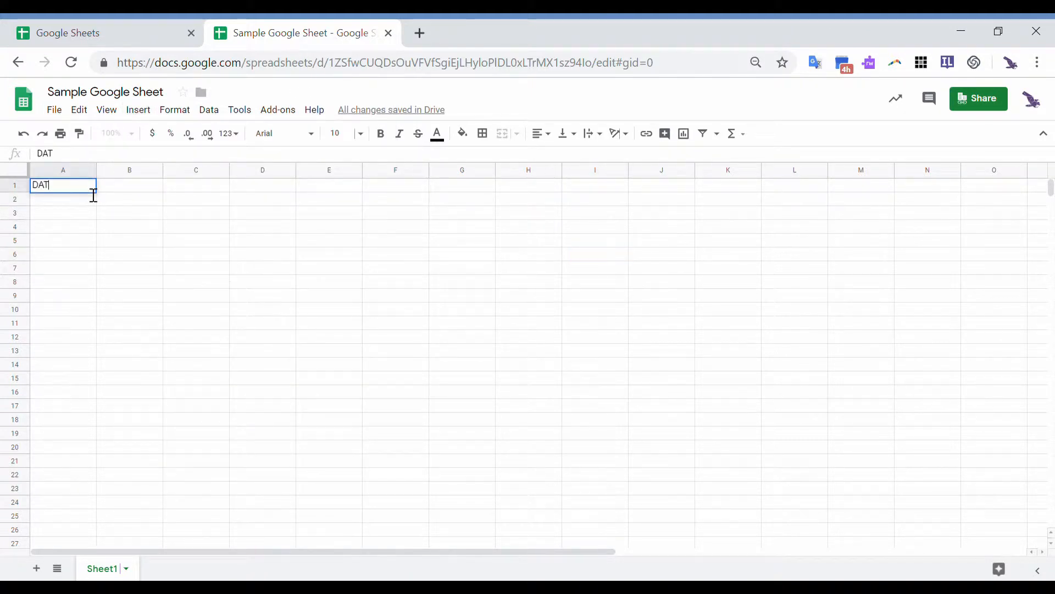
text(A SET 1)
key(Tab)
text(DA)
text(SET 2)
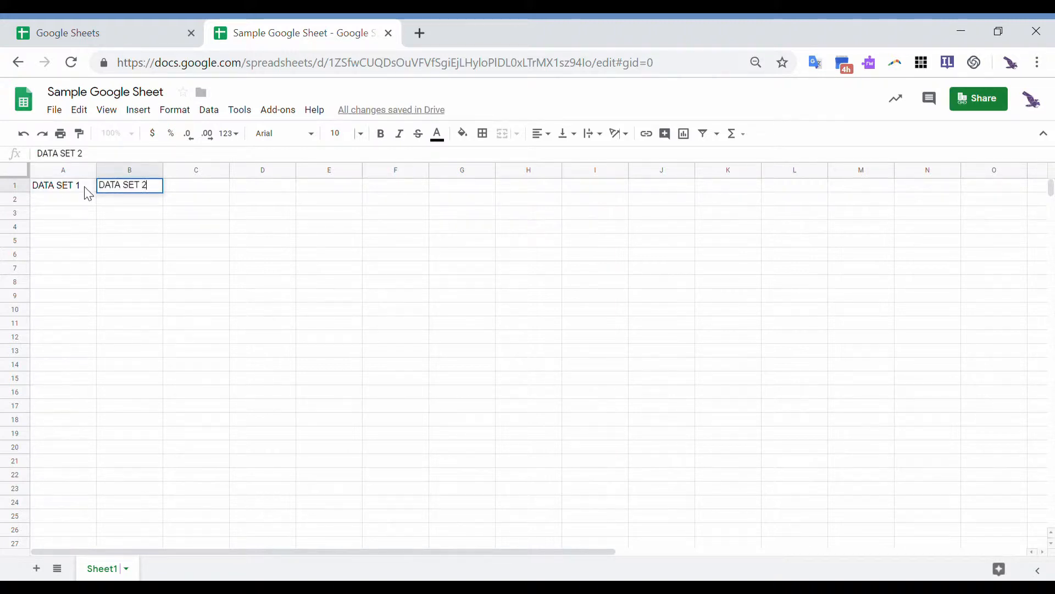
key(Tab)
text(DATA SET 2)
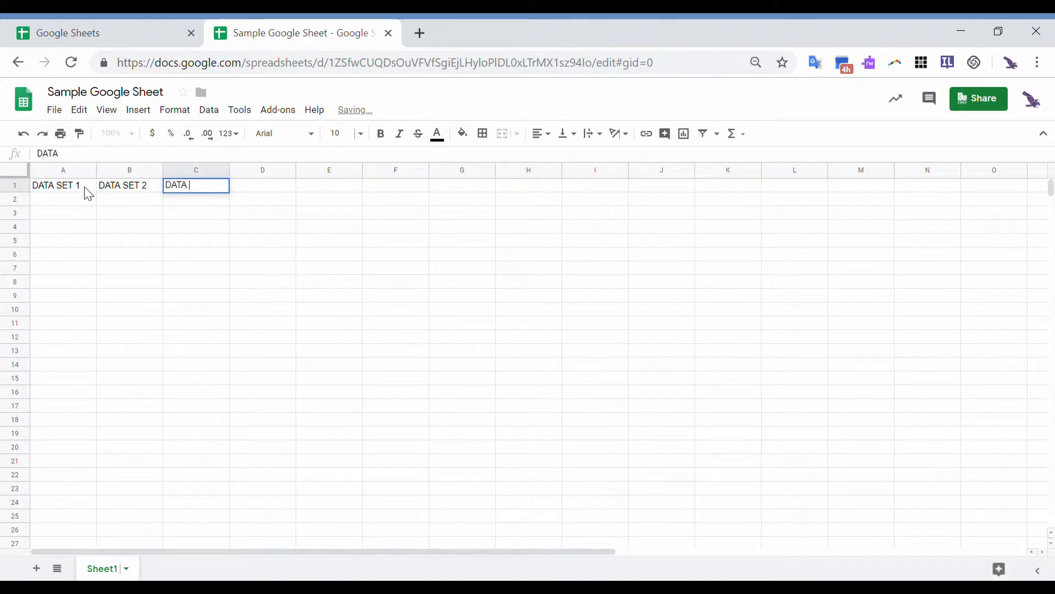
key(BackSpace)
text(3)
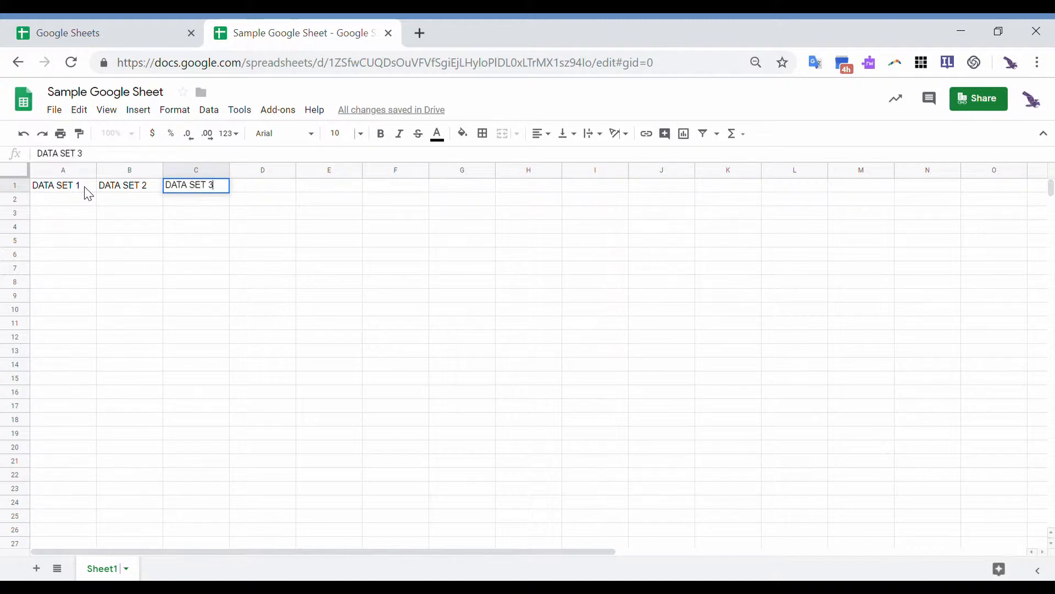
key(Tab)
text(DATA SET)
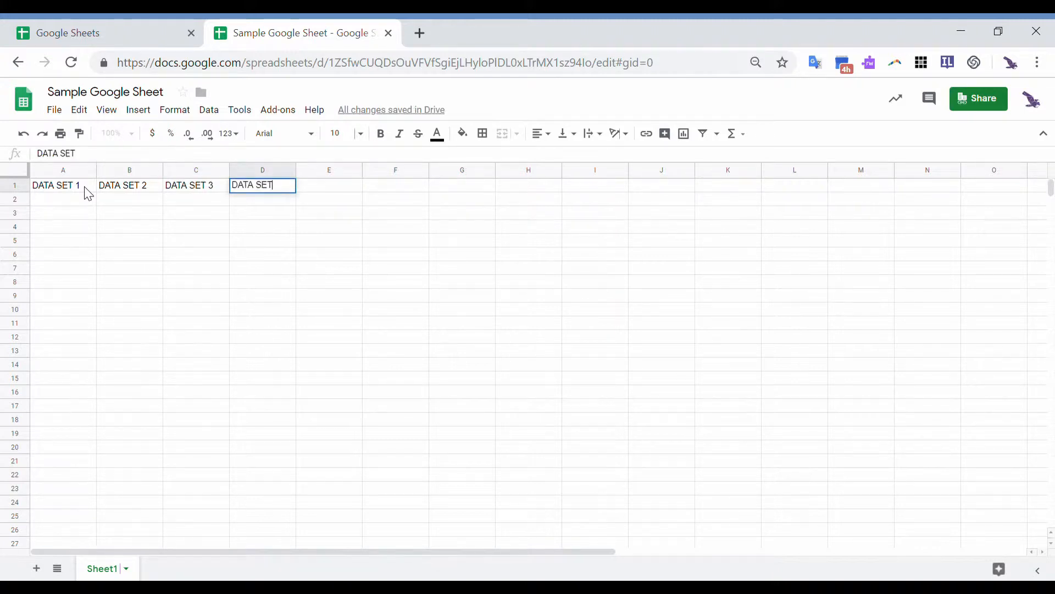
text(4)
key(Tab)
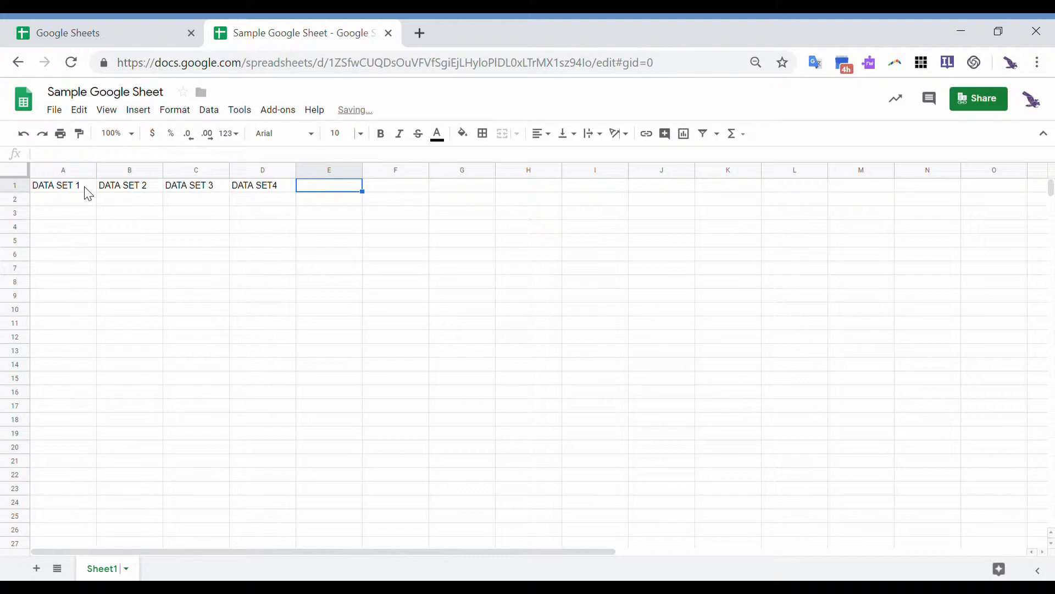
text(TOTAL)
key(Tab)
text(AVERAGE)
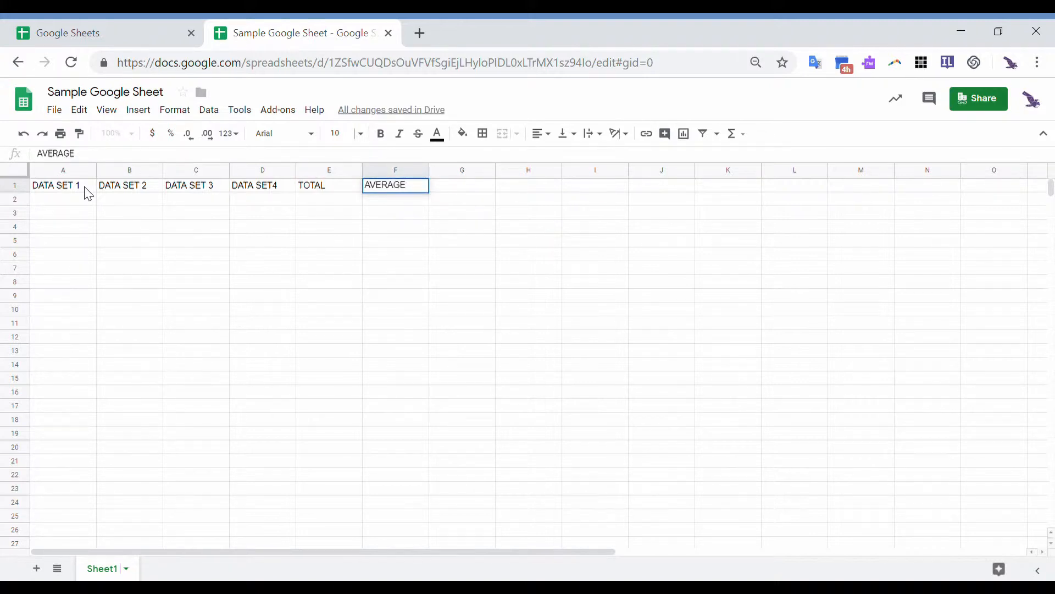
key(Return)
- Fill A2:D6 with the values 2 3 5 6 8, 1 3 2 4 5, 5 3 6 7 8 and 5 2 1 1 6
key(Left)
key(Left)
key(Left)
key(Left)
key(Left)
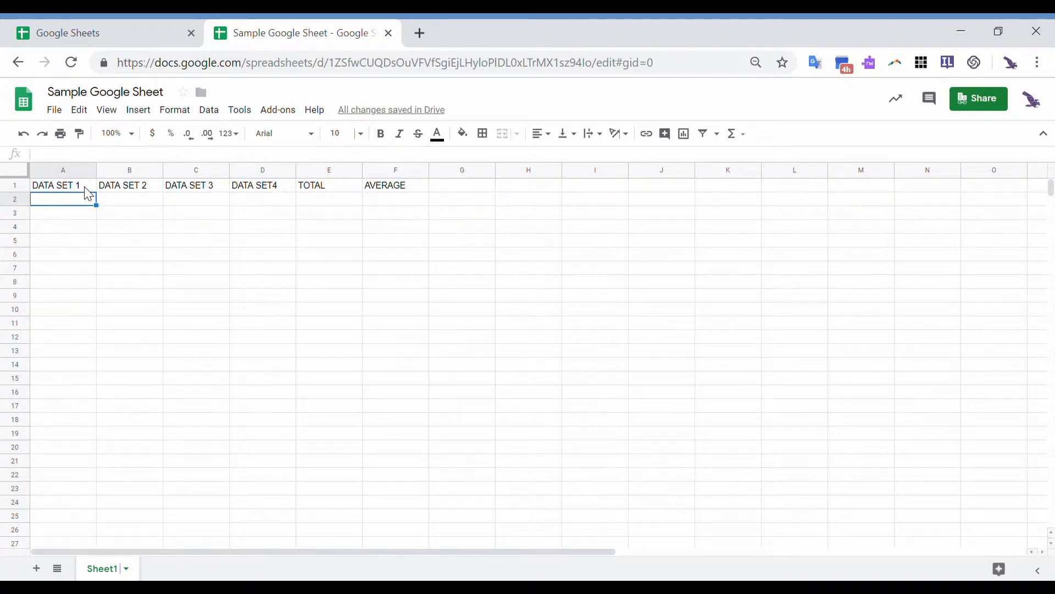
text(2 3 5 6 8)
key(Return)
key(Right)
key(Up)
key(Up)
key(Up)
key(Up)
key(Up)
text(1 3 2 4 )
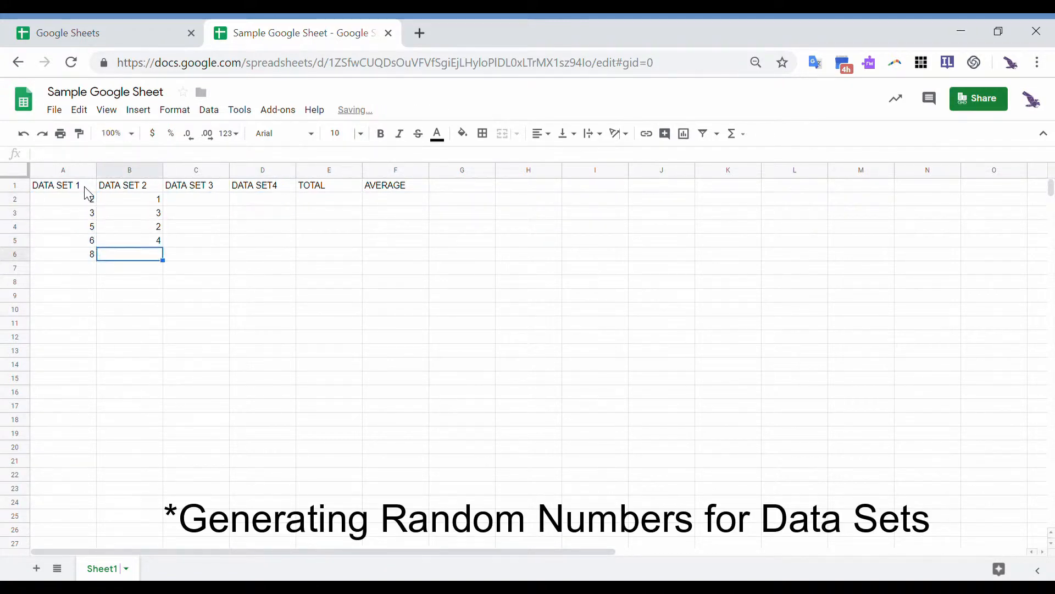
text(5)
key(Return)
key(Right)
key(Up)
key(Up)
key(Up)
key(Up)
key(Up)
text(5 3 6 7 8)
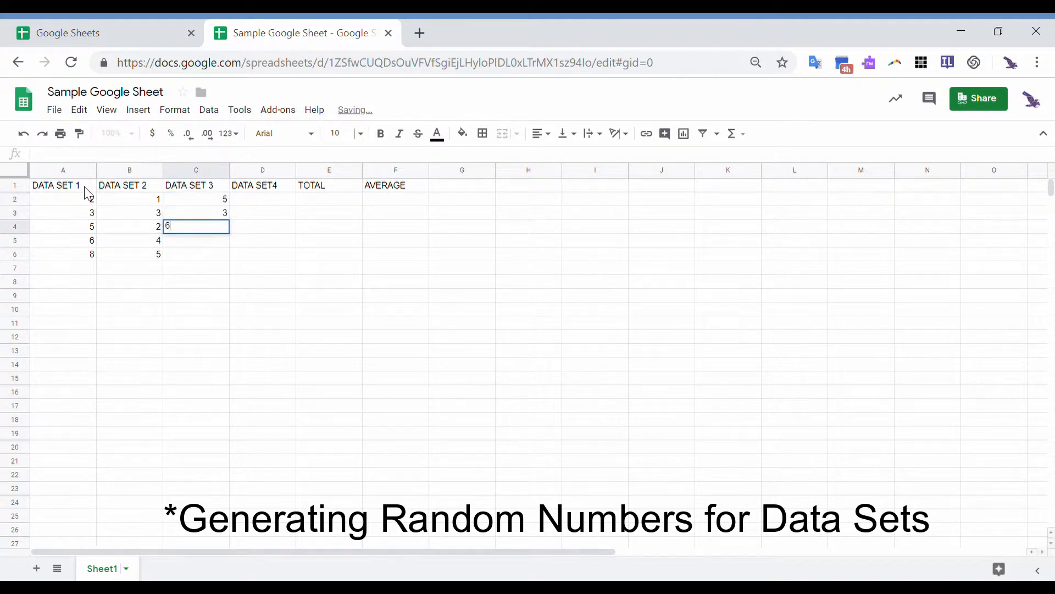
key(Return)
key(Right)
key(Up)
key(Up)
key(Up)
key(Up)
key(Up)
text(5 2 1 1 6)
key(Return)
key(Right)
key(Up)
key(Up)
key(Up)
key(Up)
key(Up)
key(Up)
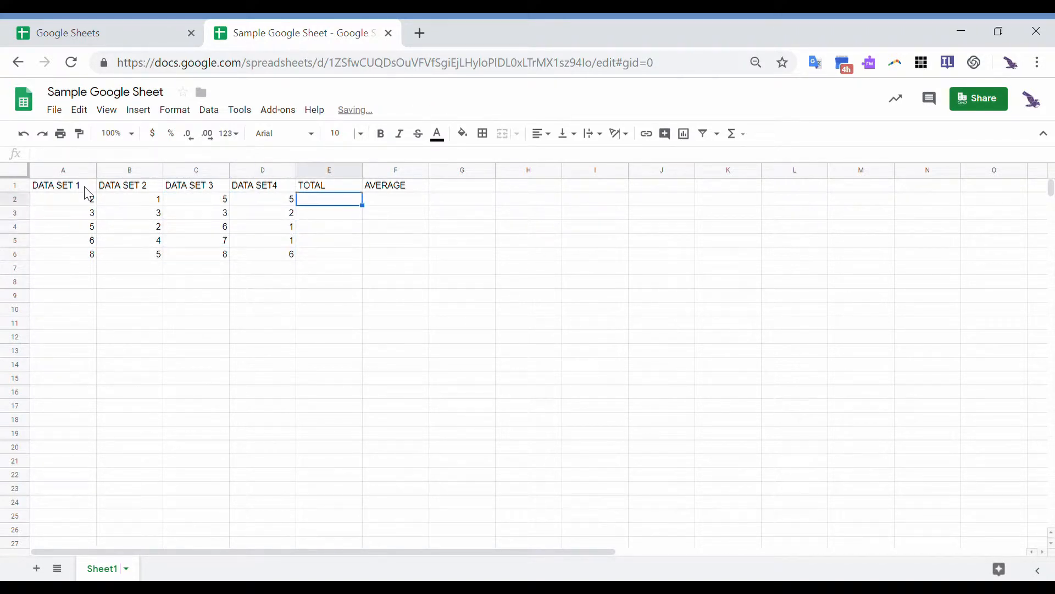
key(Down)
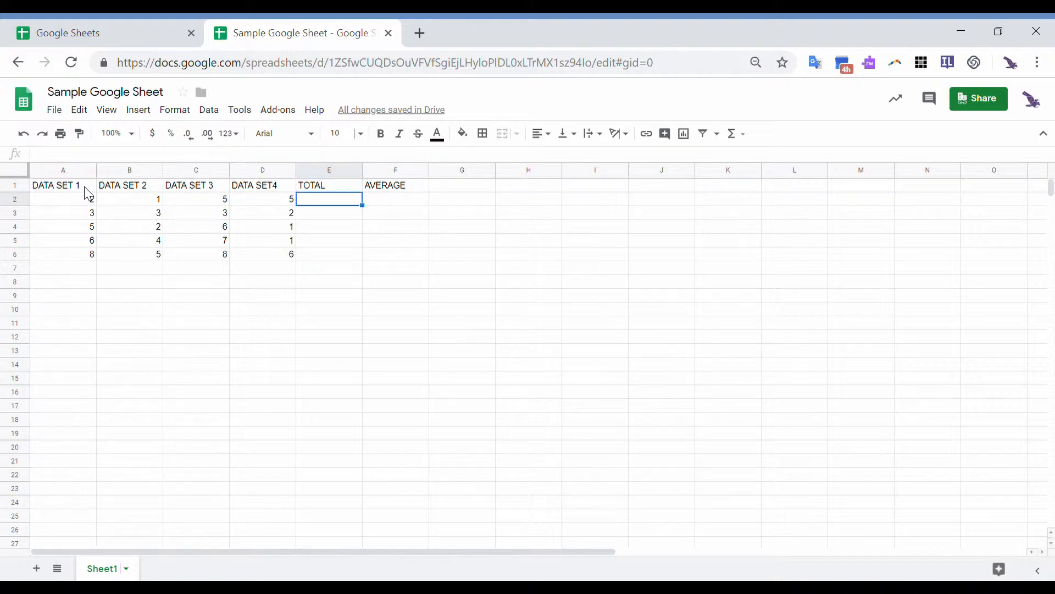
key(Up)
- Enter the formula =D2+C2+B2+A2 in E2 so it shows 13
key(Down)
text(=)
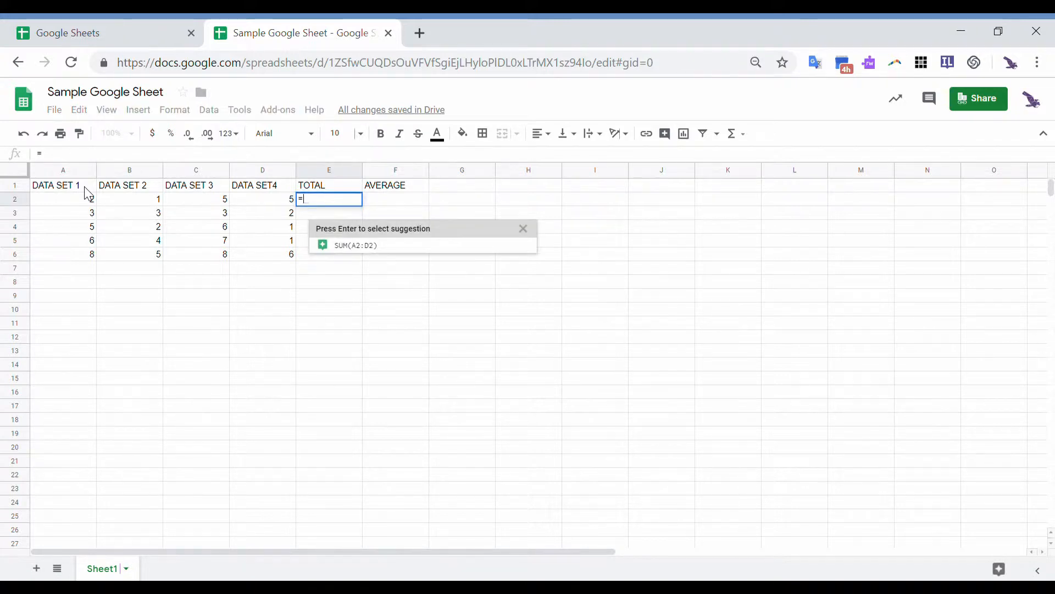
key(Left)
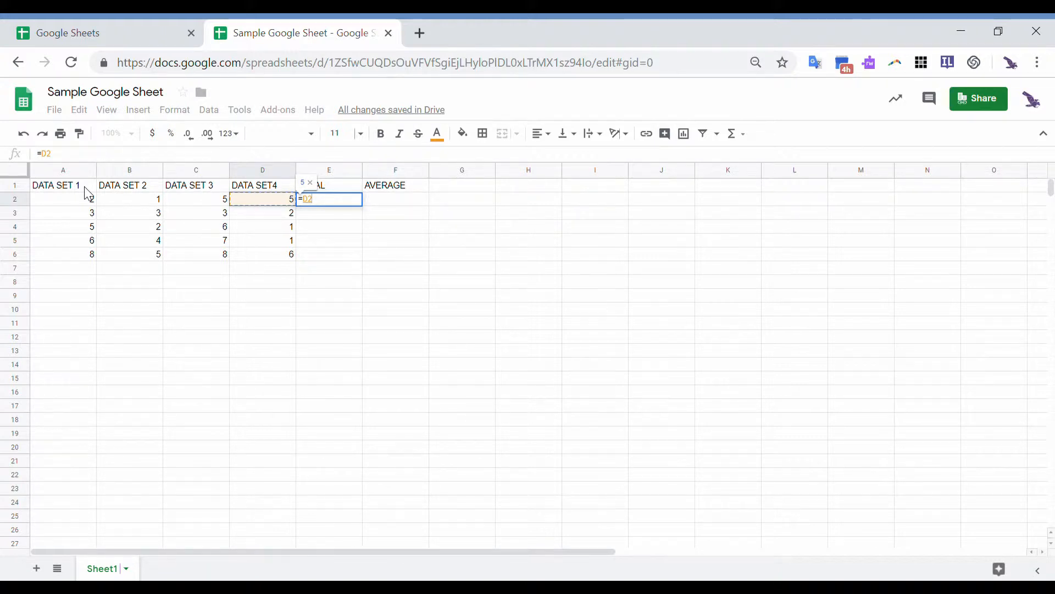
text(+)
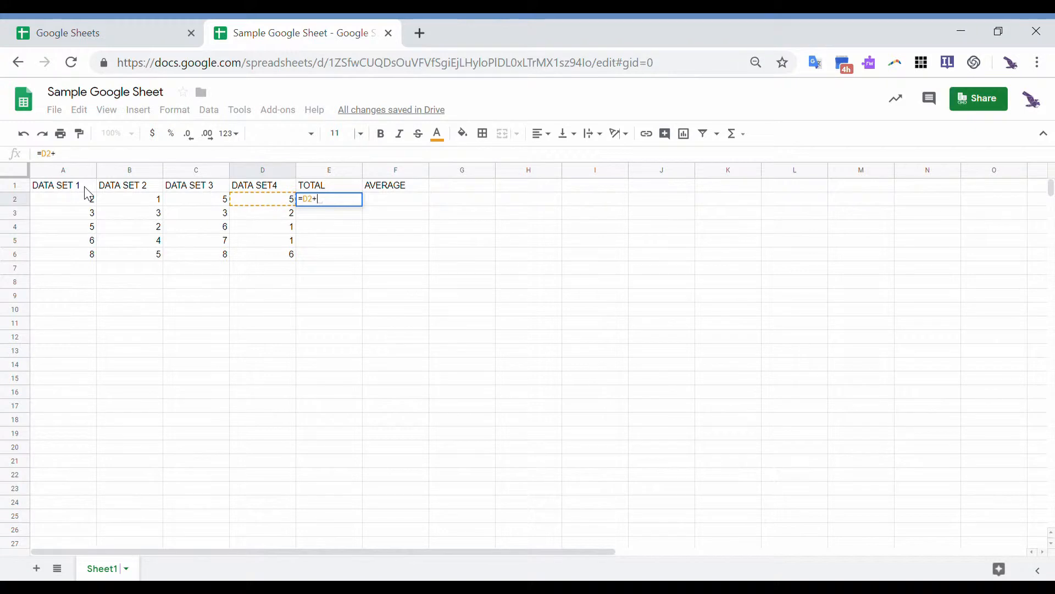
click(184, 205)
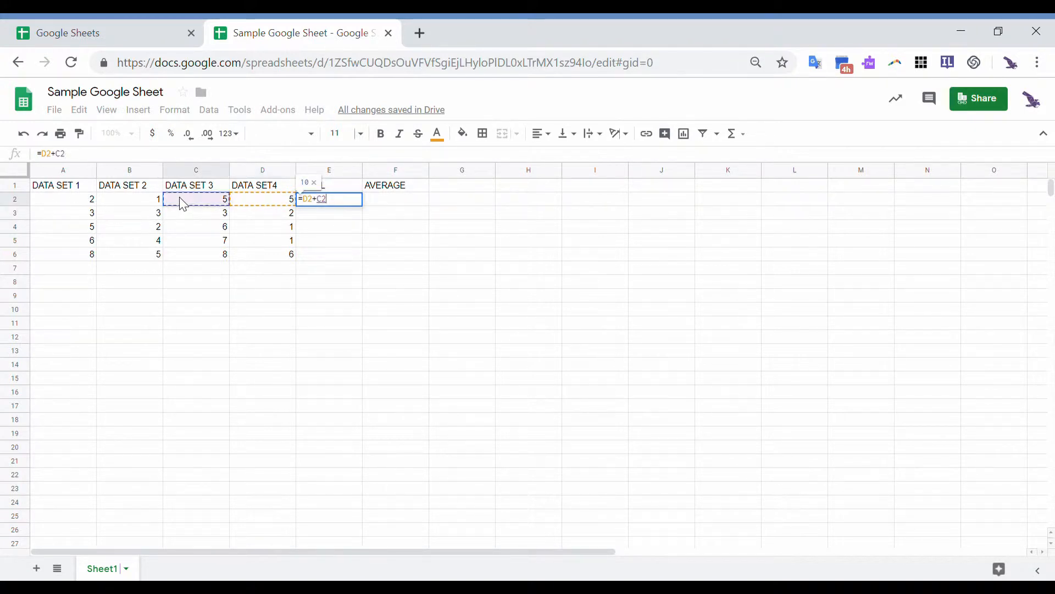
text(+)
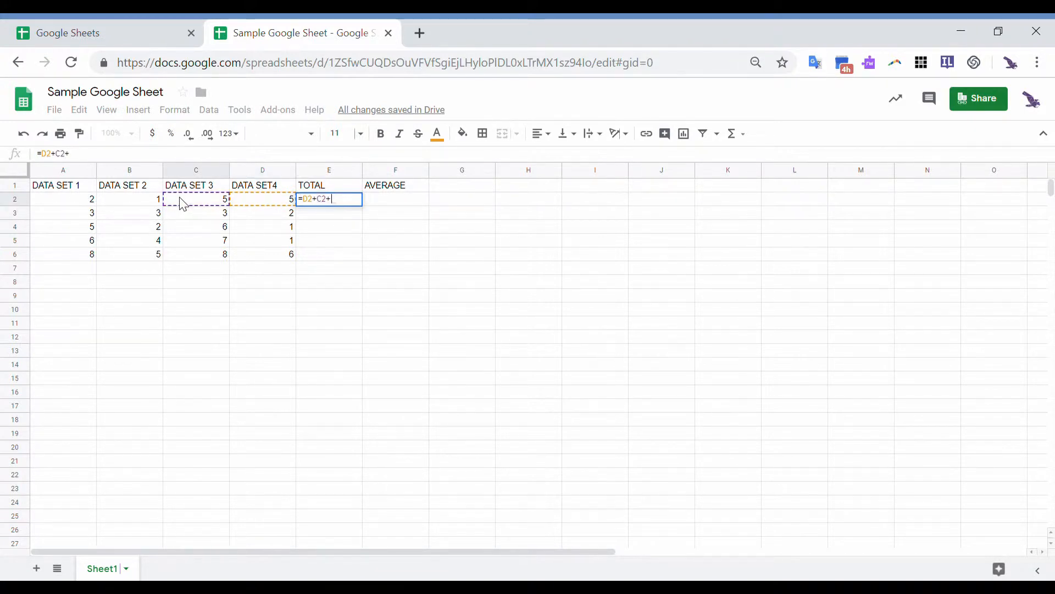
click(150, 202)
text(+)
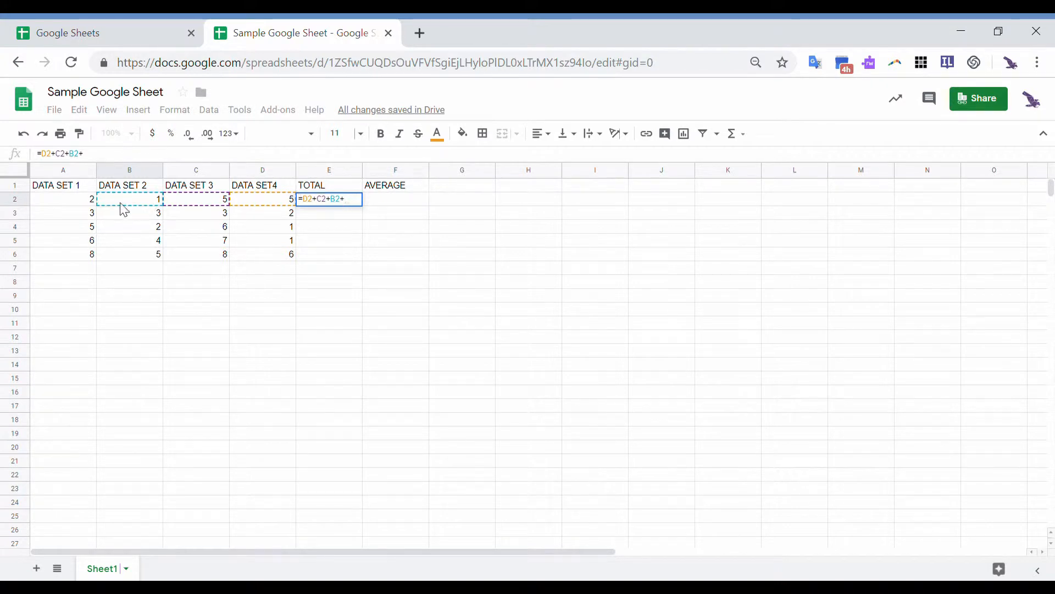
click(88, 207)
key(Return)
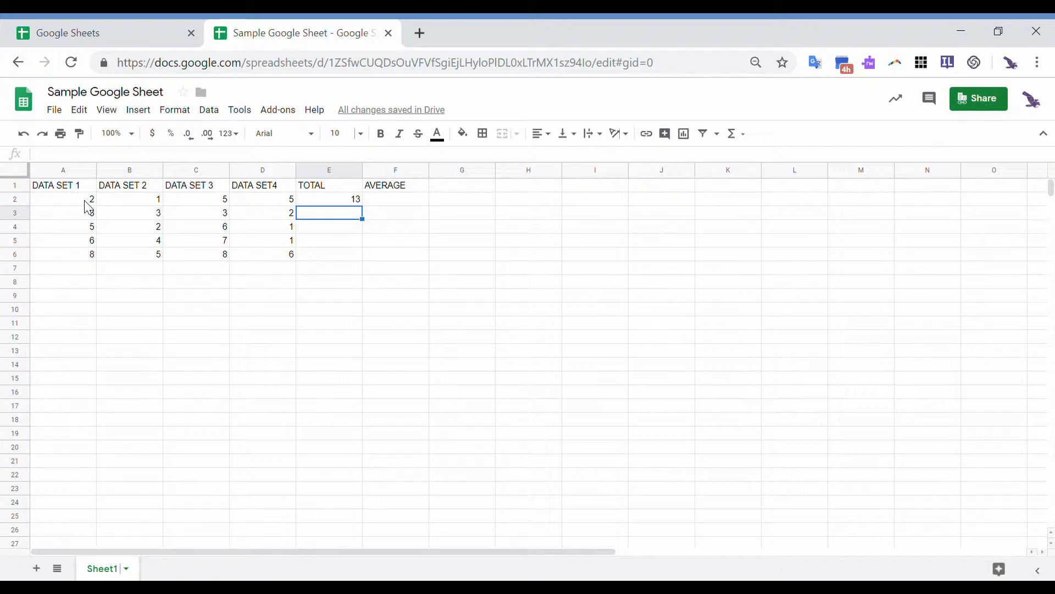
key(Up)
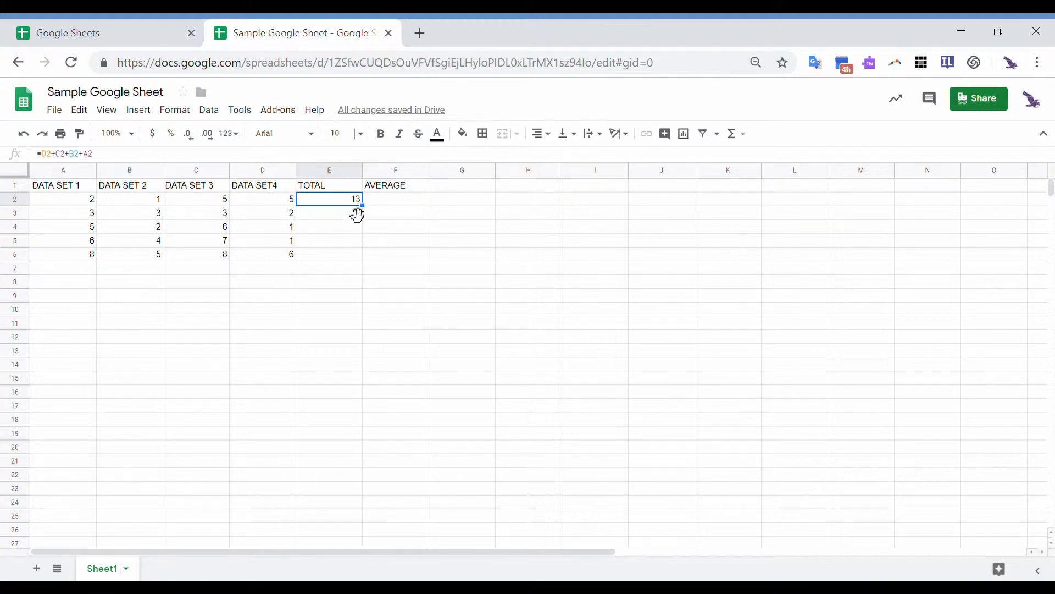
click(358, 229)
click(345, 200)
drag(363, 206, 373, 265)
drag(372, 265, 359, 252)
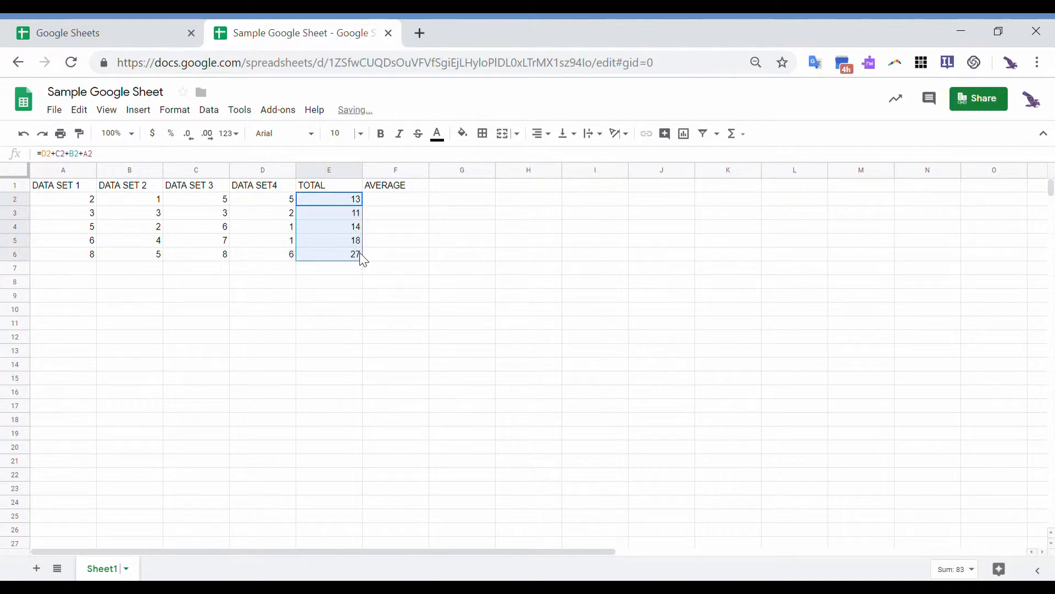
click(355, 217)
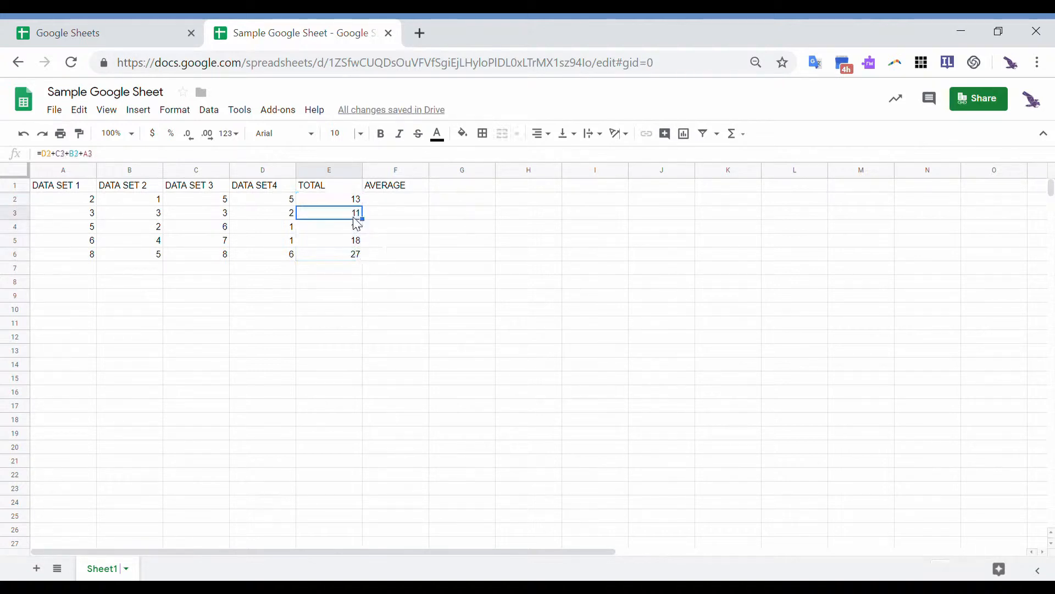
key(Up)
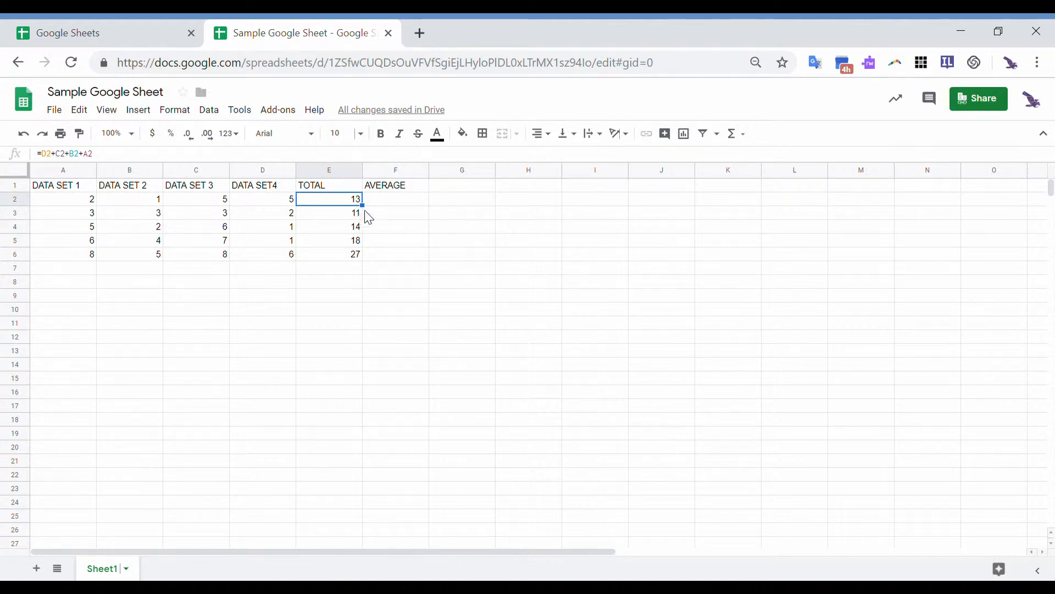
key(ctrl+c)
drag(378, 233, 367, 262)
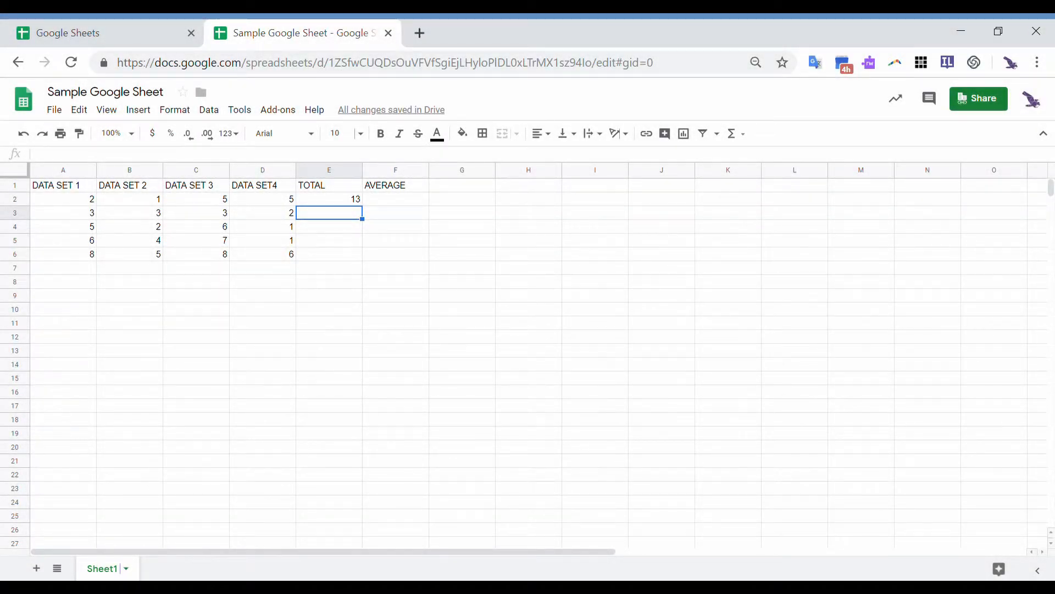
- Insert a SUM function in E3 summing the range A3:D3
click(144, 110)
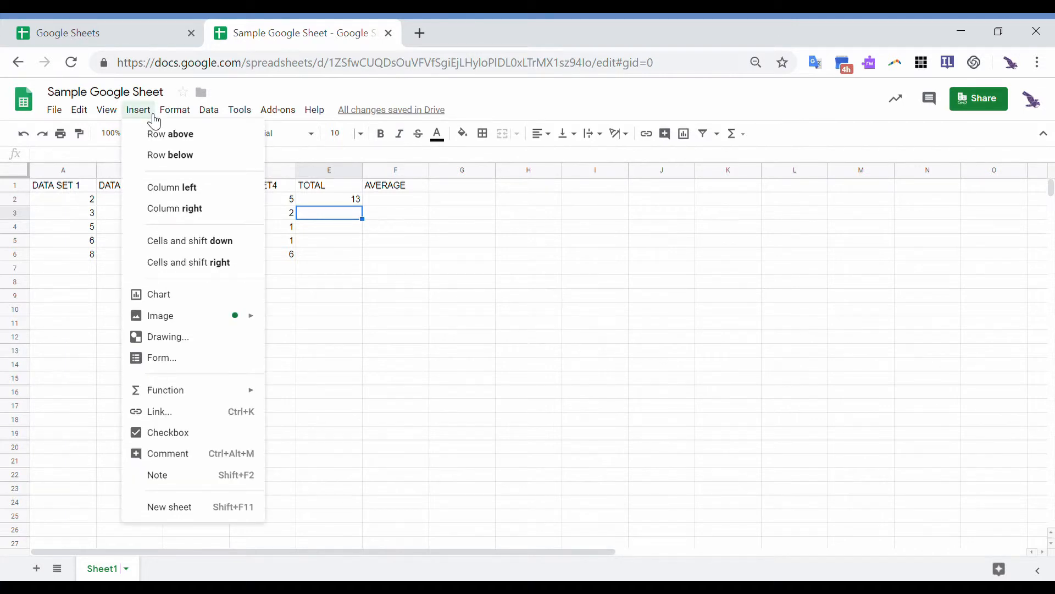
mouse_move(213, 402)
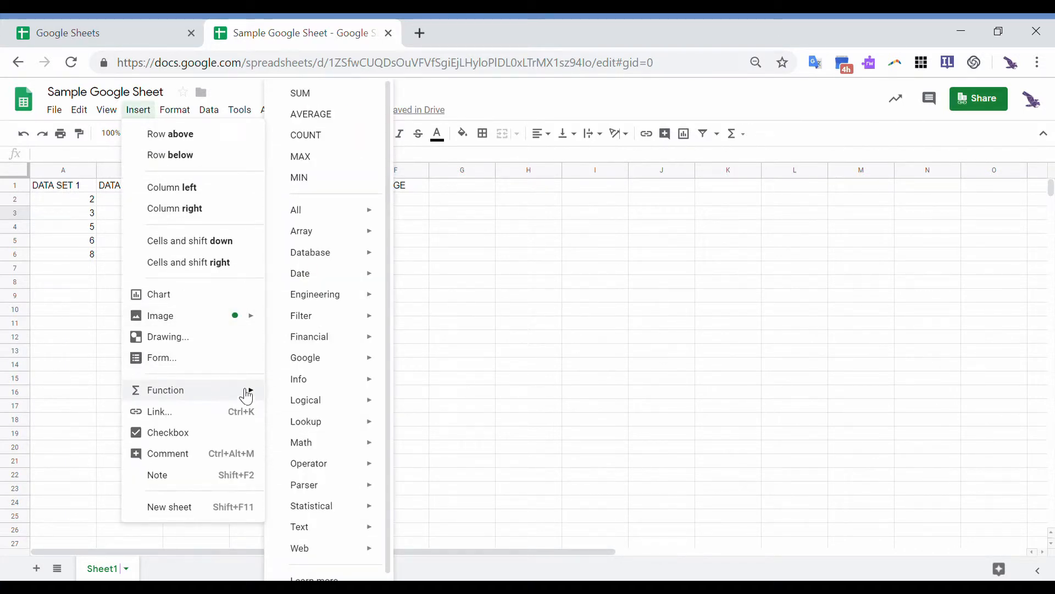
click(323, 97)
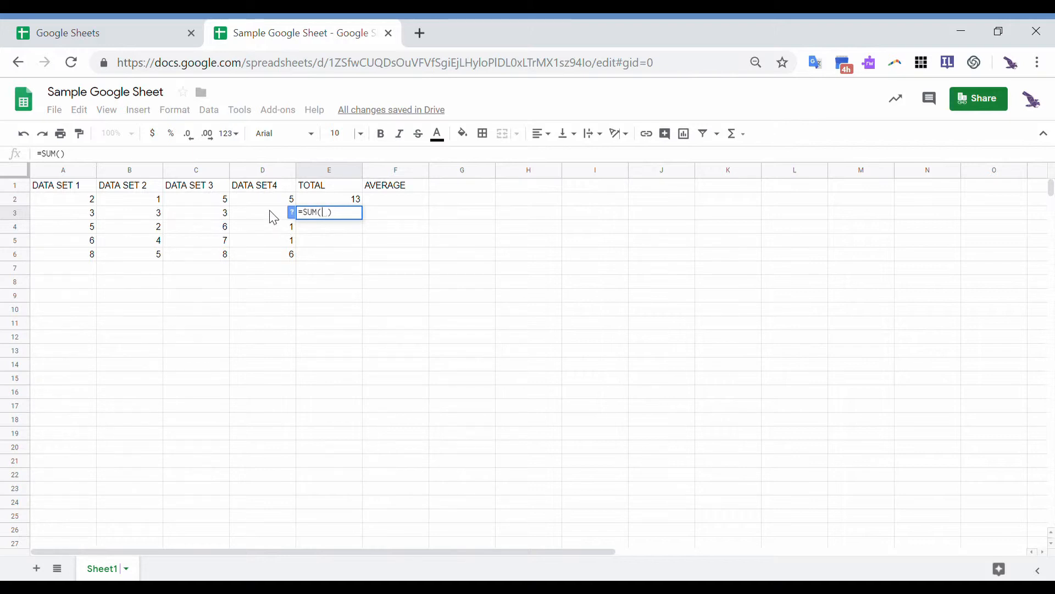
drag(273, 217, 88, 224)
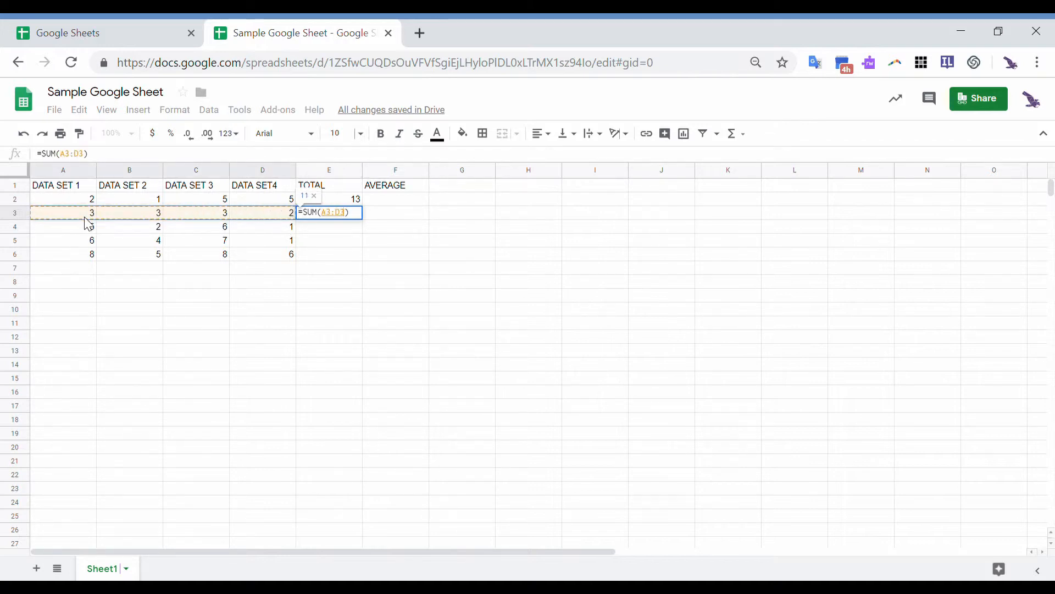
key(Return)
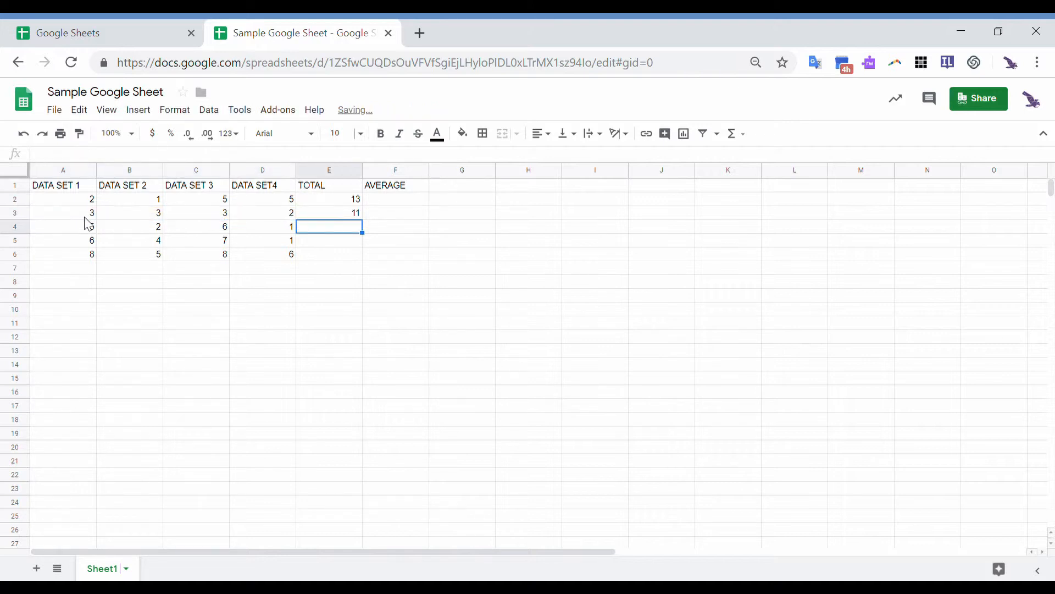
- Fill the E3 sum formula down to E6, giving totals 14, 18 and 27
click(329, 216)
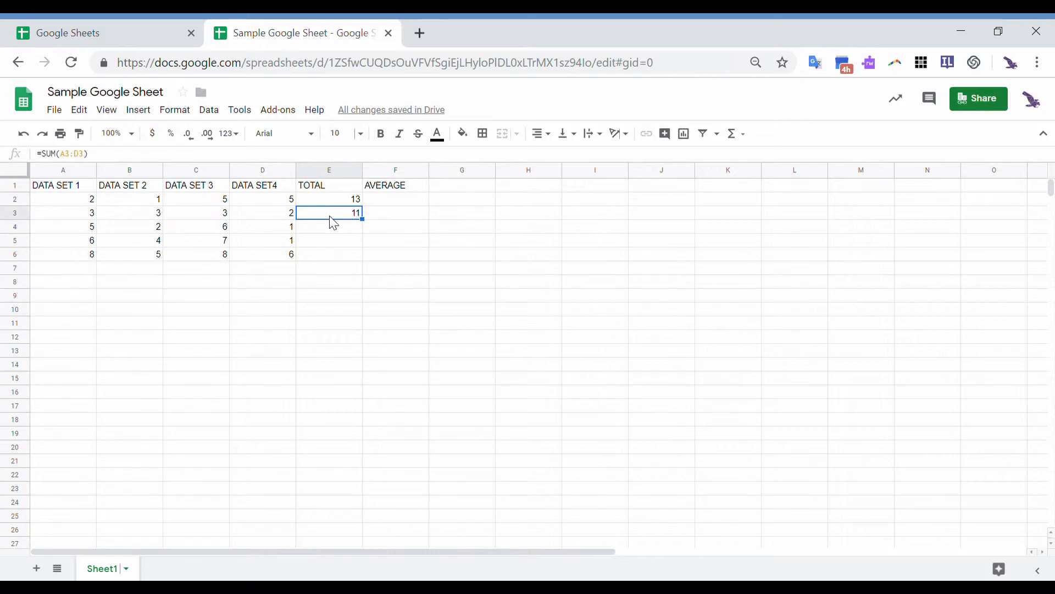
drag(362, 219, 363, 256)
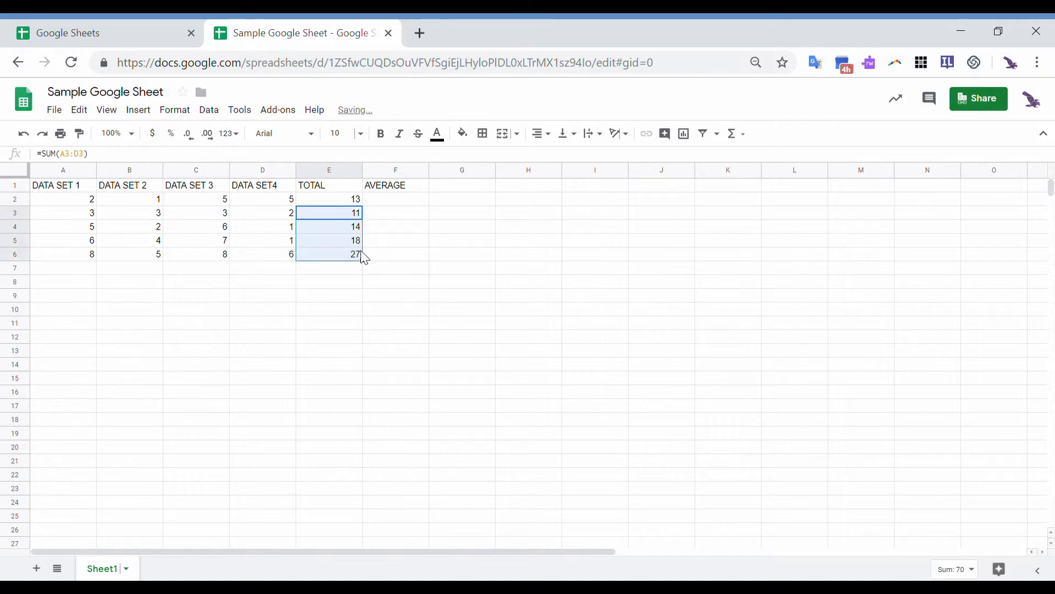
click(360, 304)
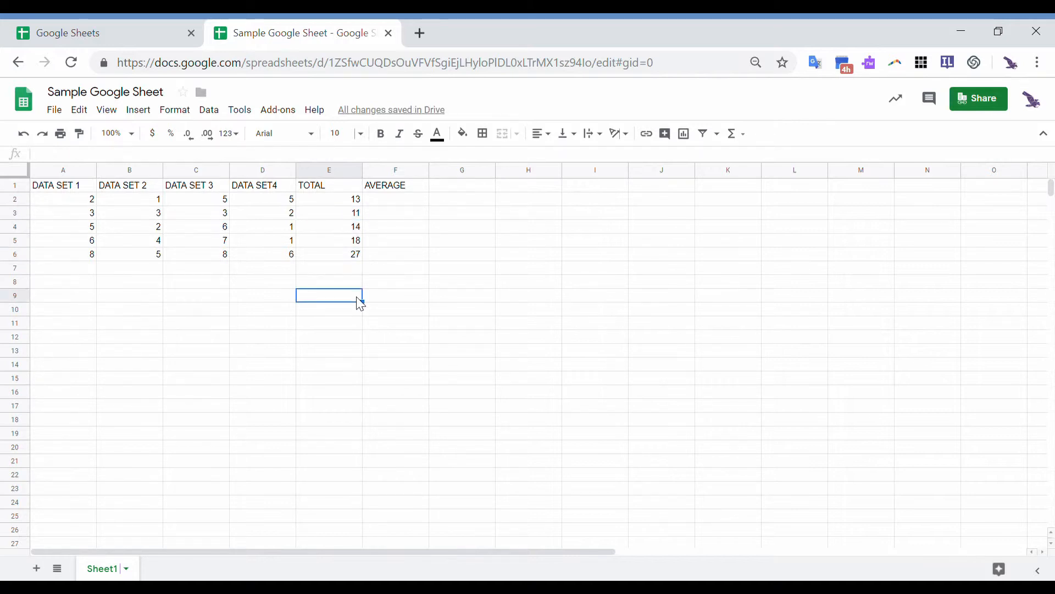
- Enter =E2/4 in F2 to get an average of 3.25
click(390, 204)
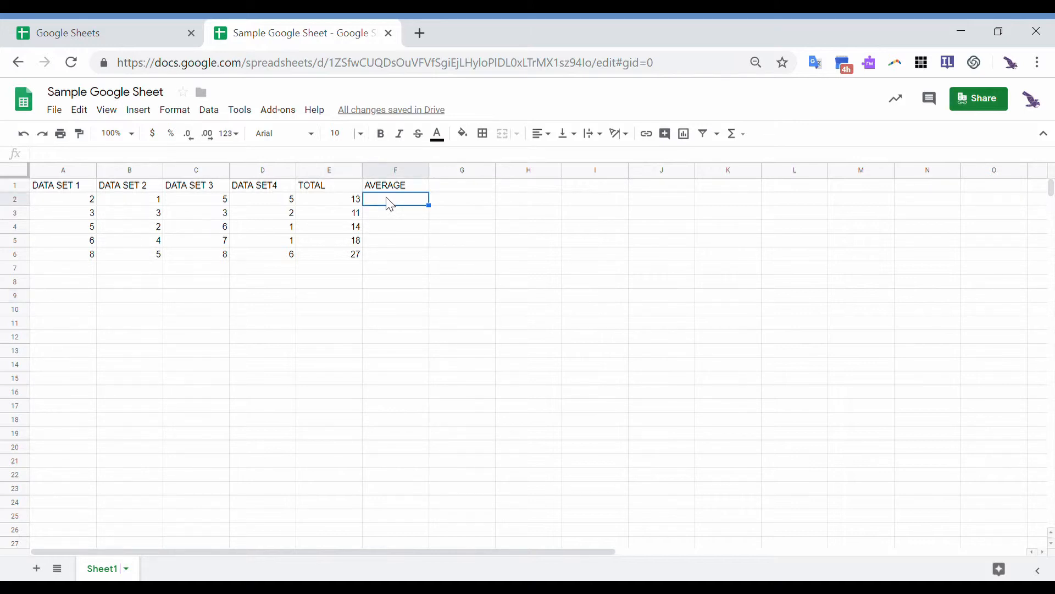
text(=)
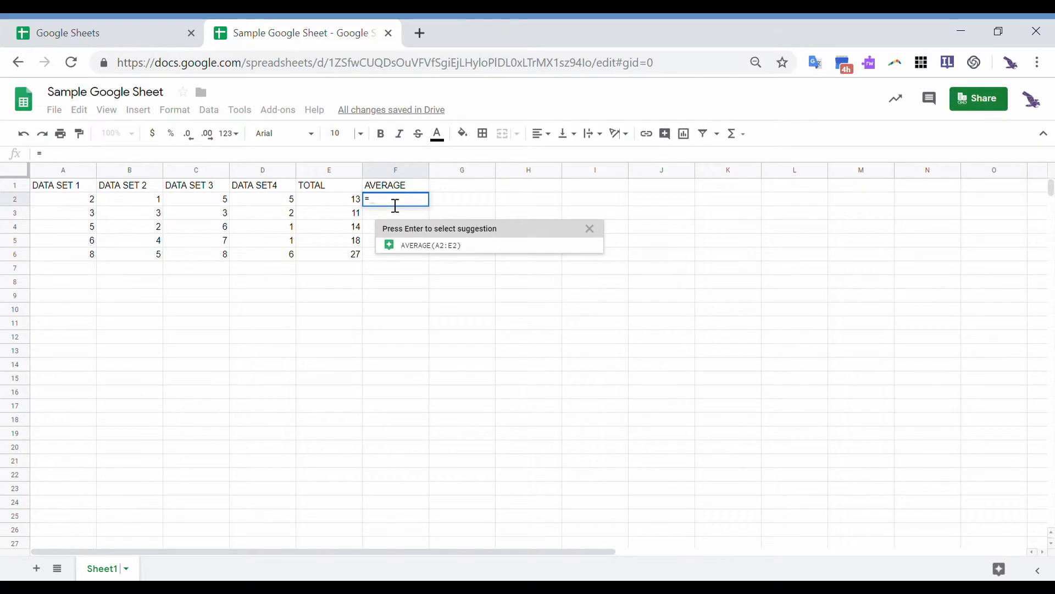
click(356, 208)
text(/)
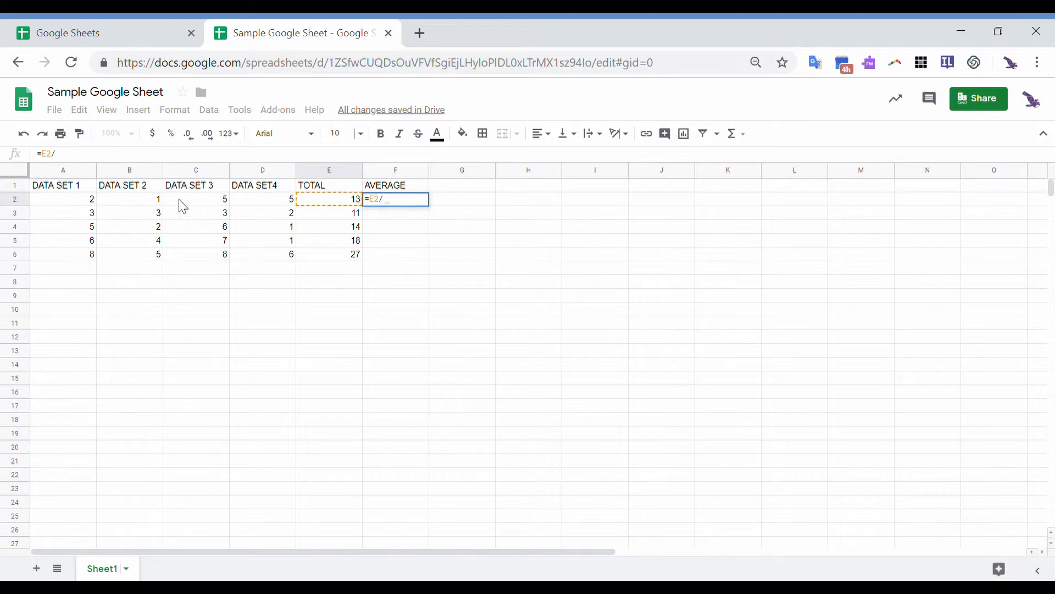
text(4)
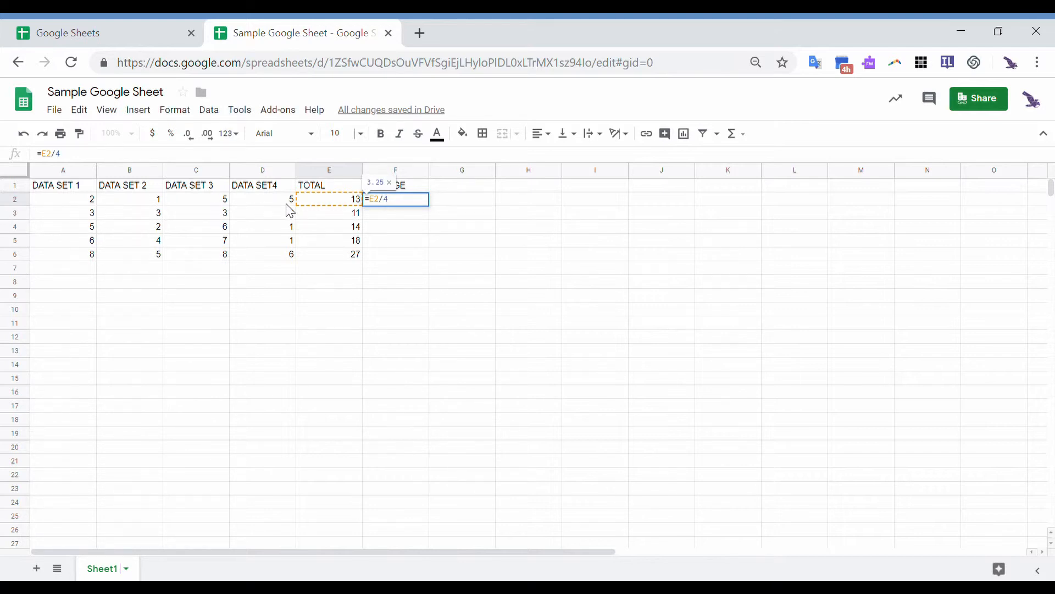
key(Return)
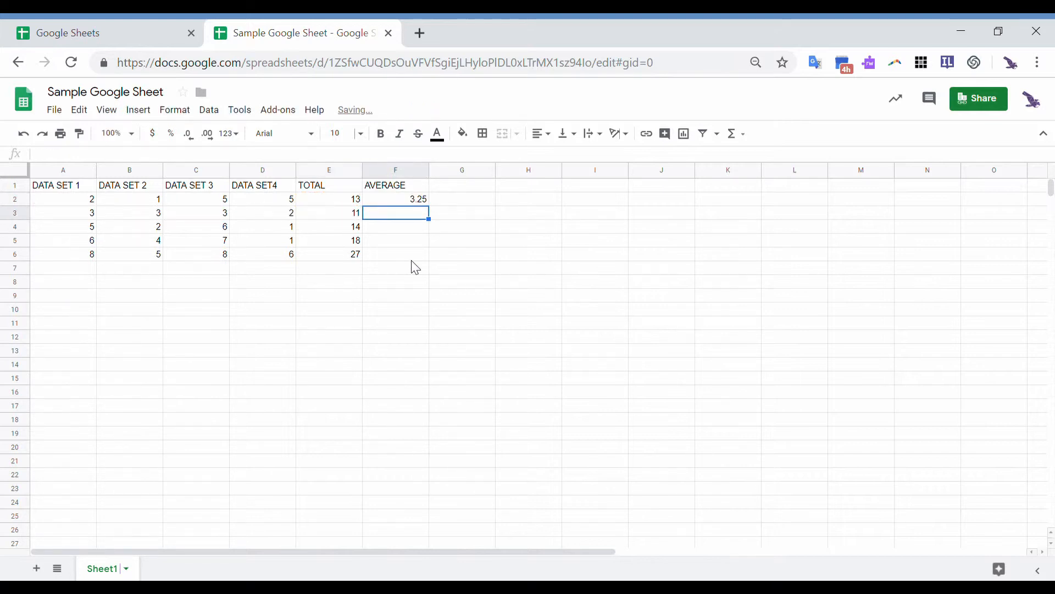
- Insert the function =AVERAGE(A3:D3) in F3
click(138, 111)
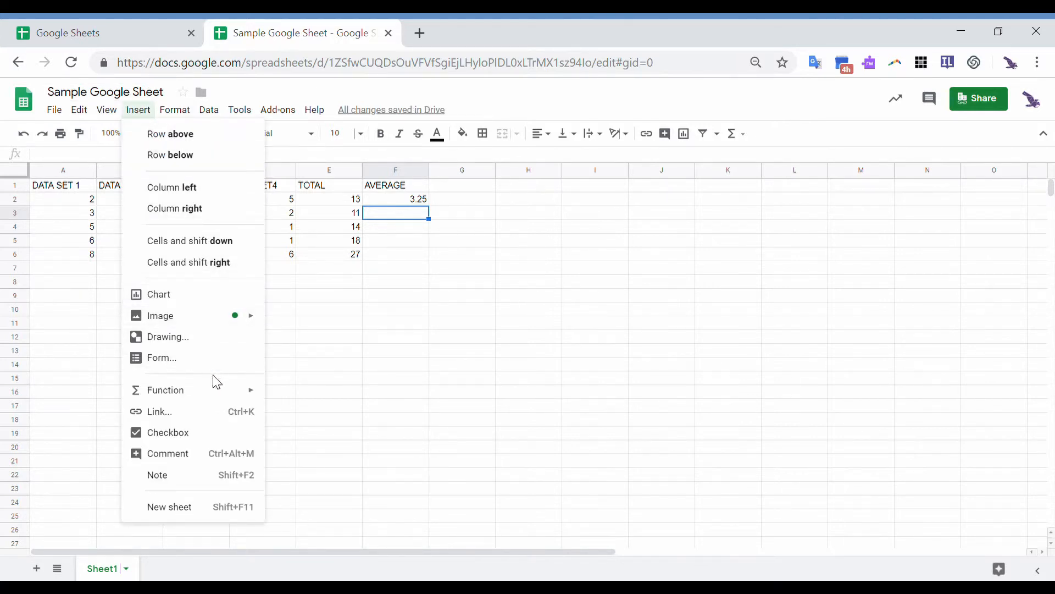
mouse_move(224, 397)
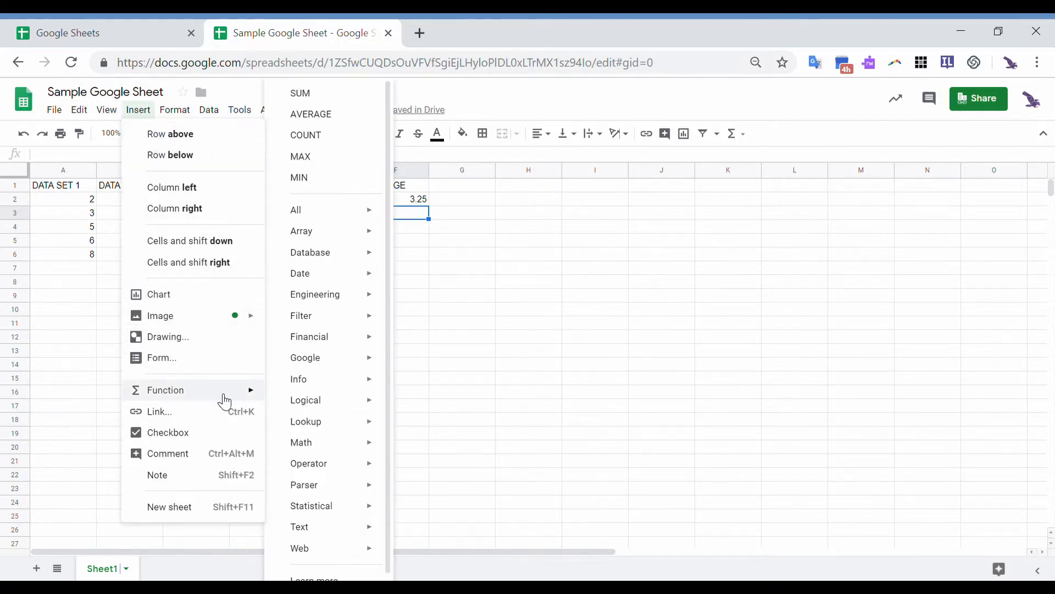
click(325, 115)
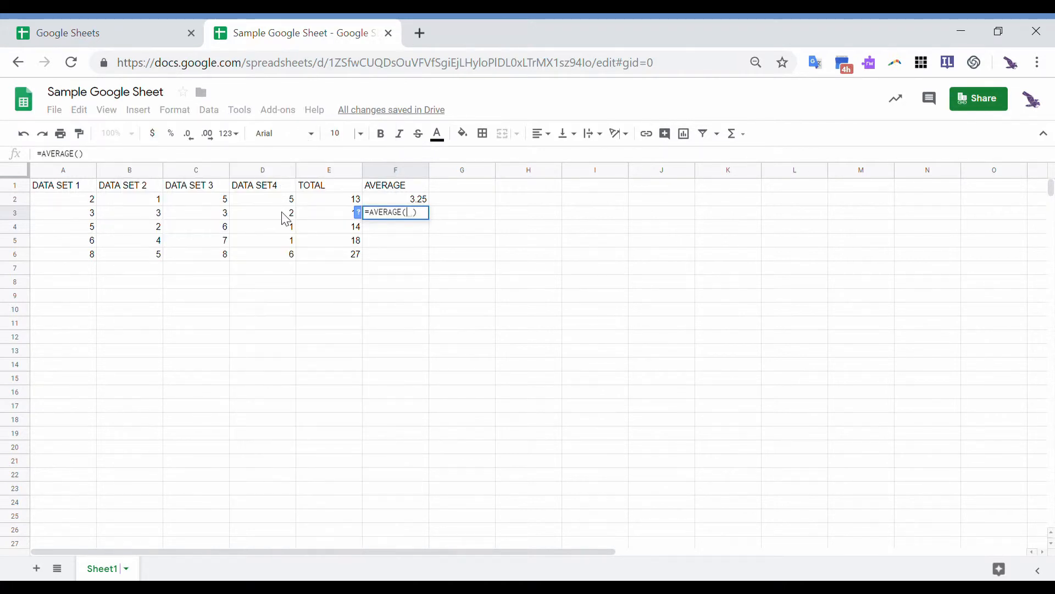
drag(283, 213, 88, 223)
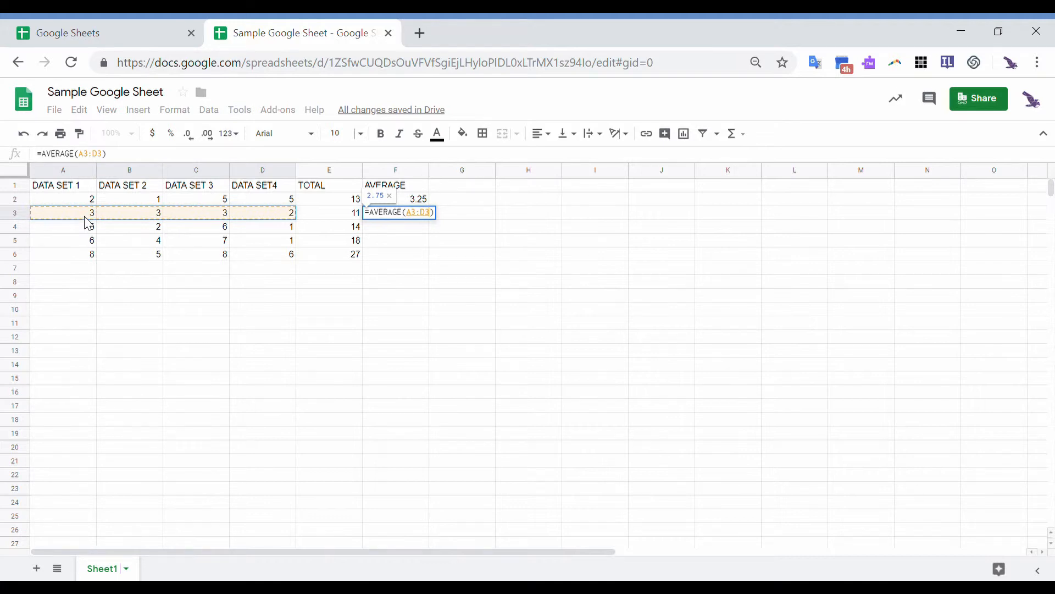
key(Return)
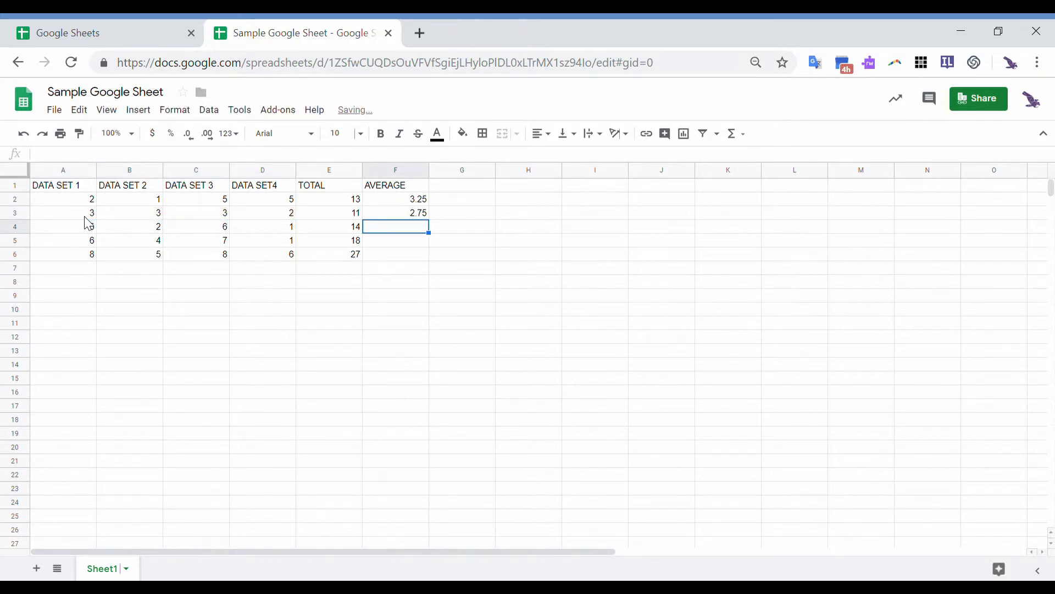
- Fill the F3 average formula down to F6, giving 3.5, 4.5 and 6.75
click(404, 215)
drag(428, 223, 445, 263)
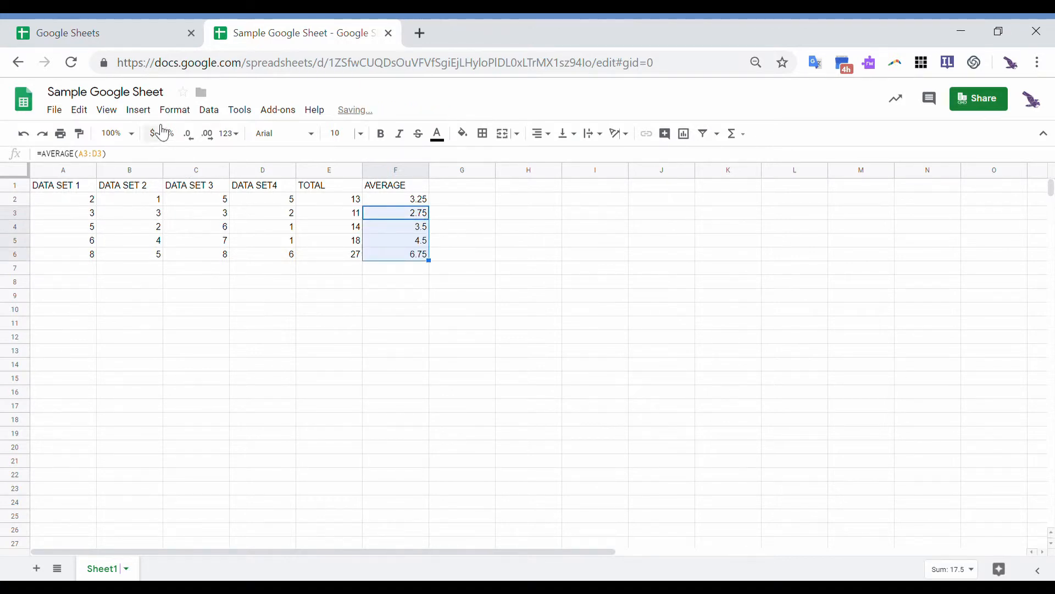
click(142, 110)
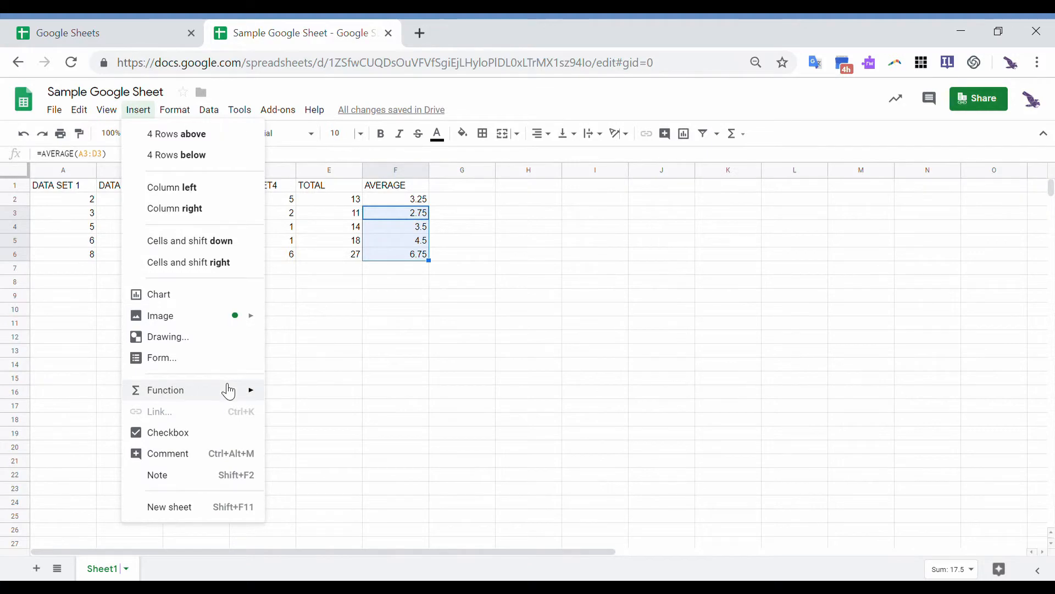
- Insert a new column to the left of column A for the days of the week
mouse_move(226, 390)
mouse_move(323, 252)
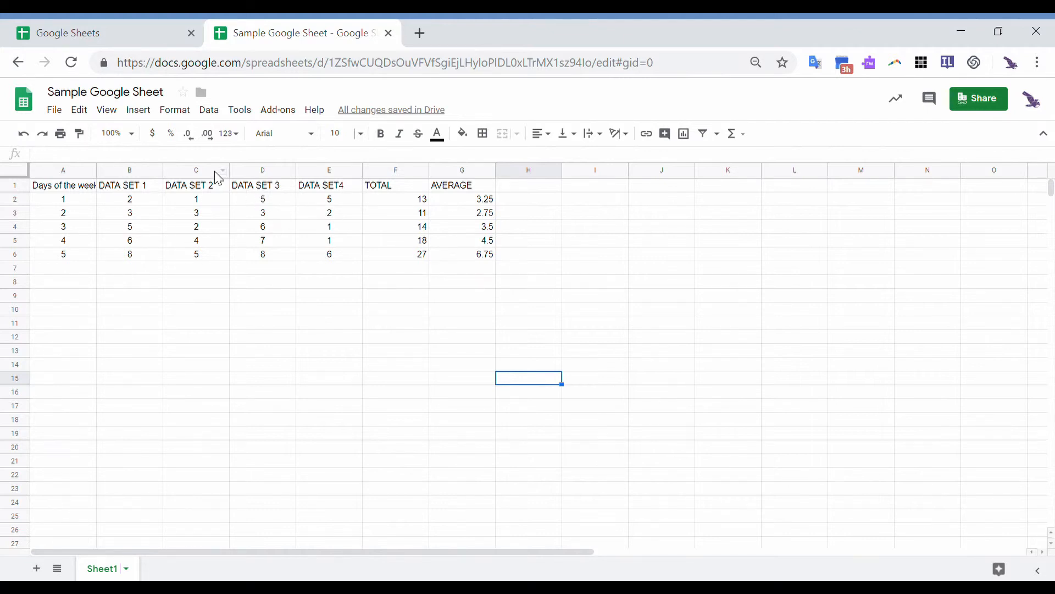
click(154, 110)
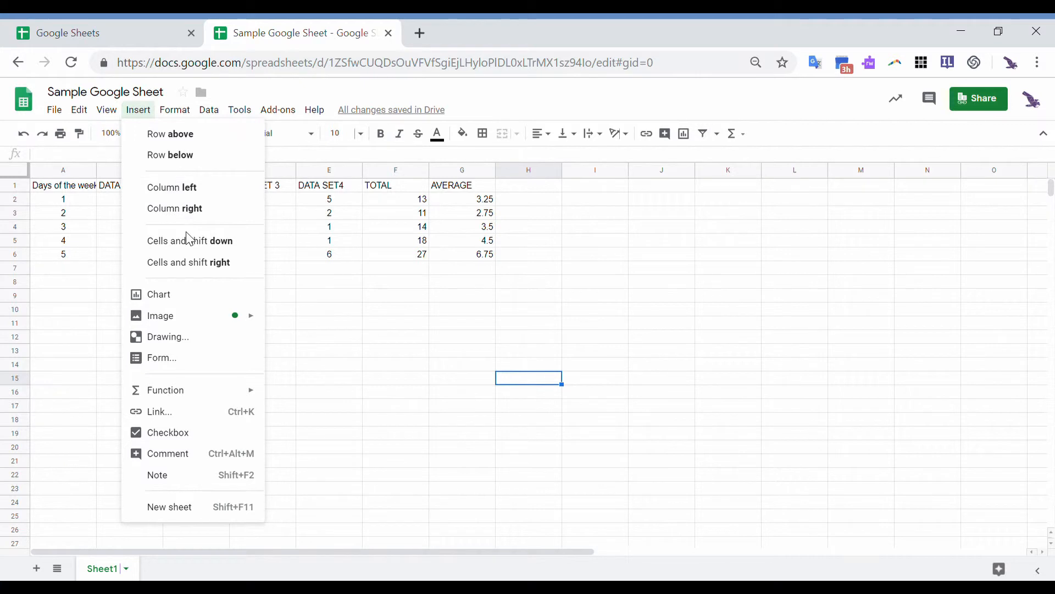
click(203, 293)
drag(514, 312, 745, 349)
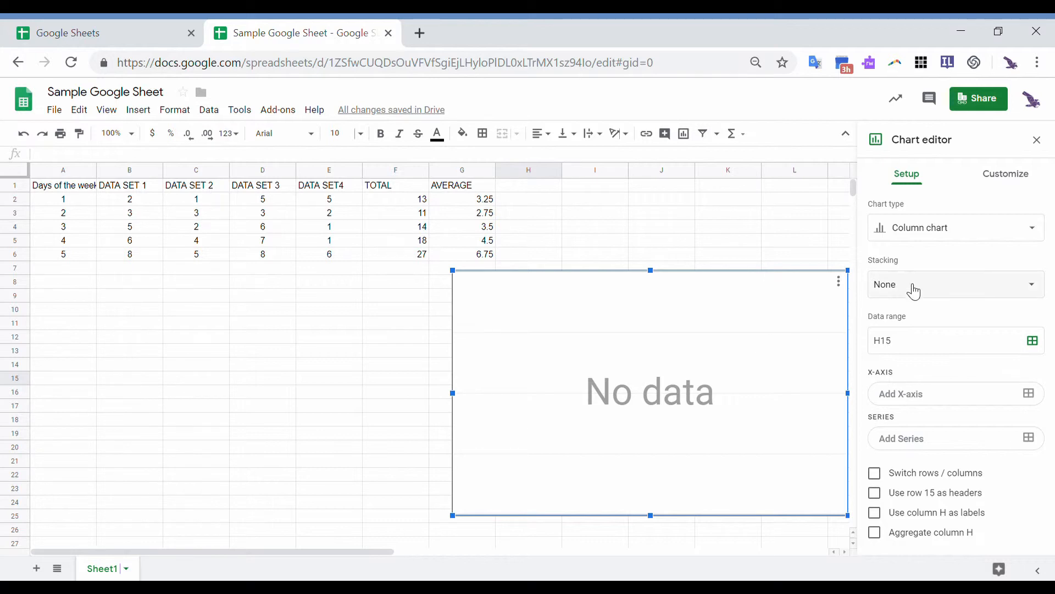
click(840, 282)
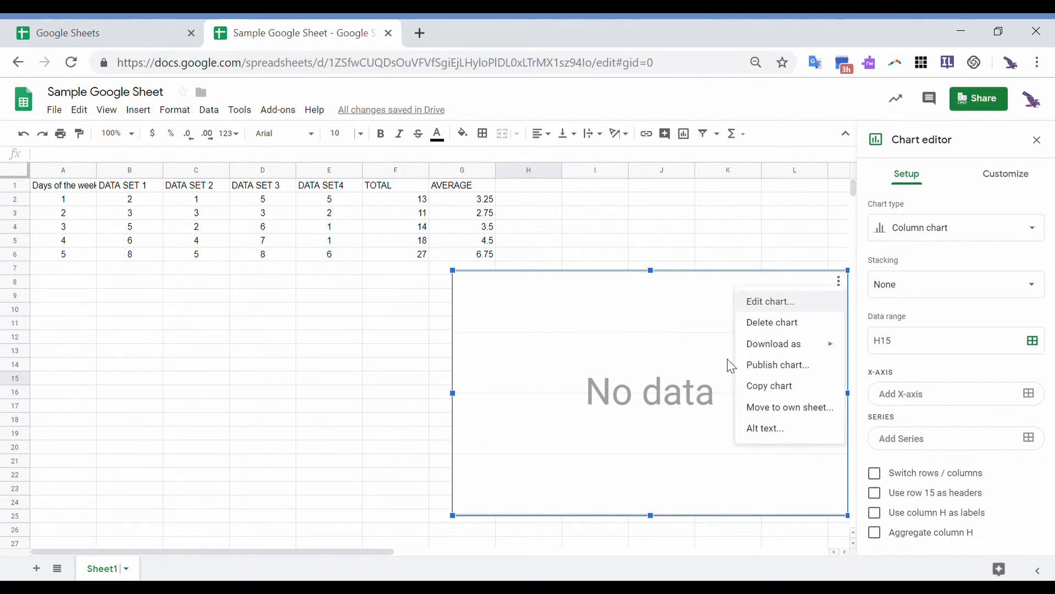
click(774, 325)
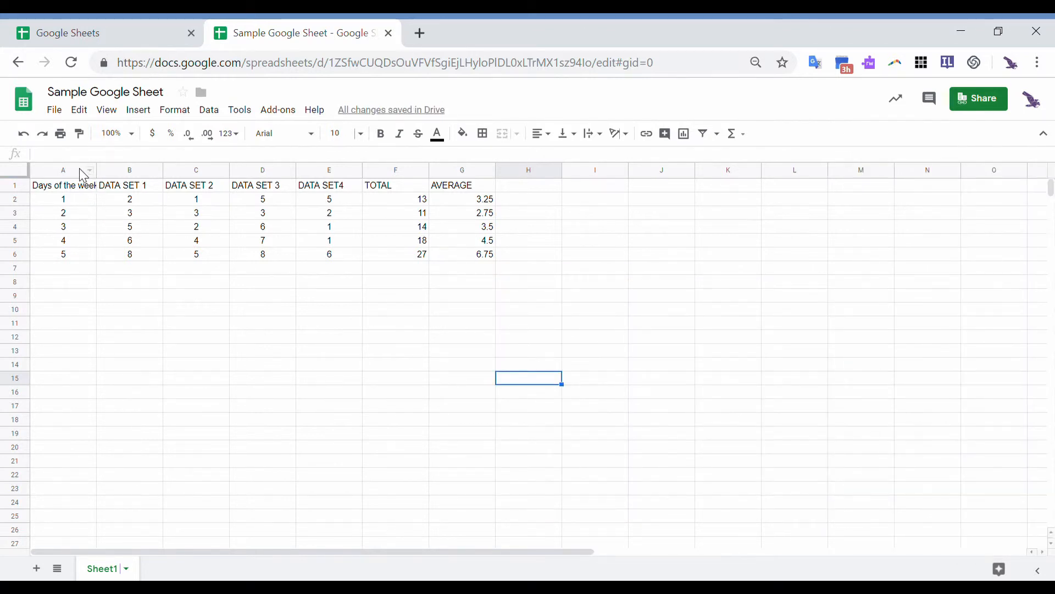
drag(125, 204, 328, 260)
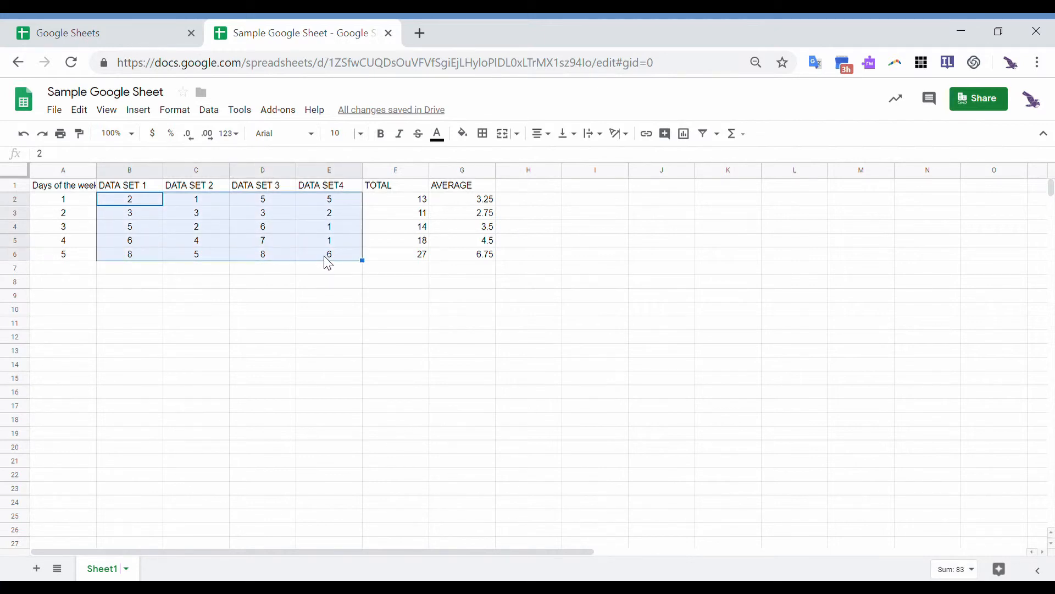
- Insert a chart of the selected data and move it to the right of the table
click(141, 120)
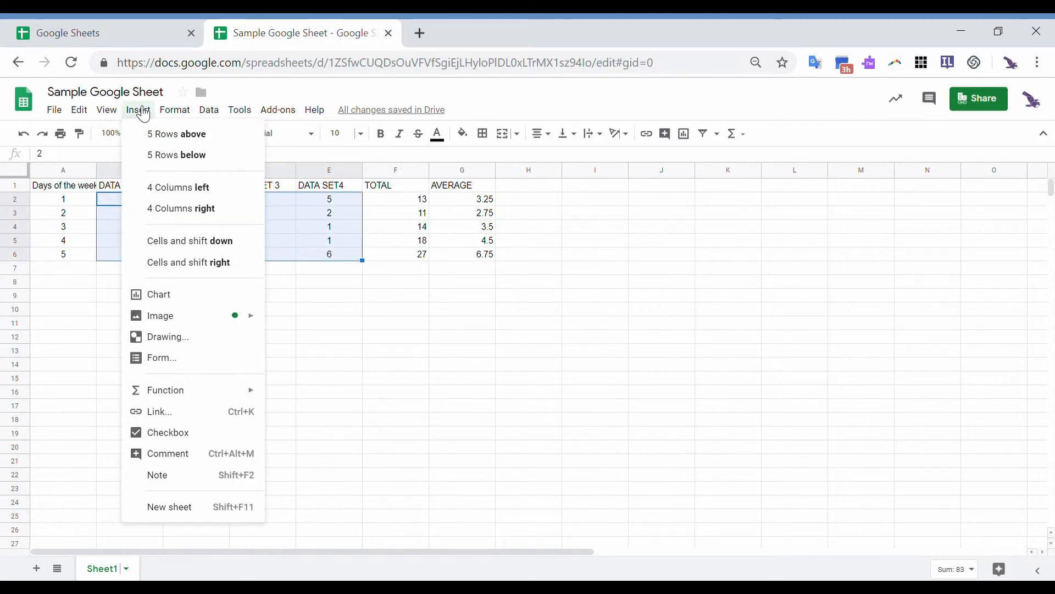
click(194, 295)
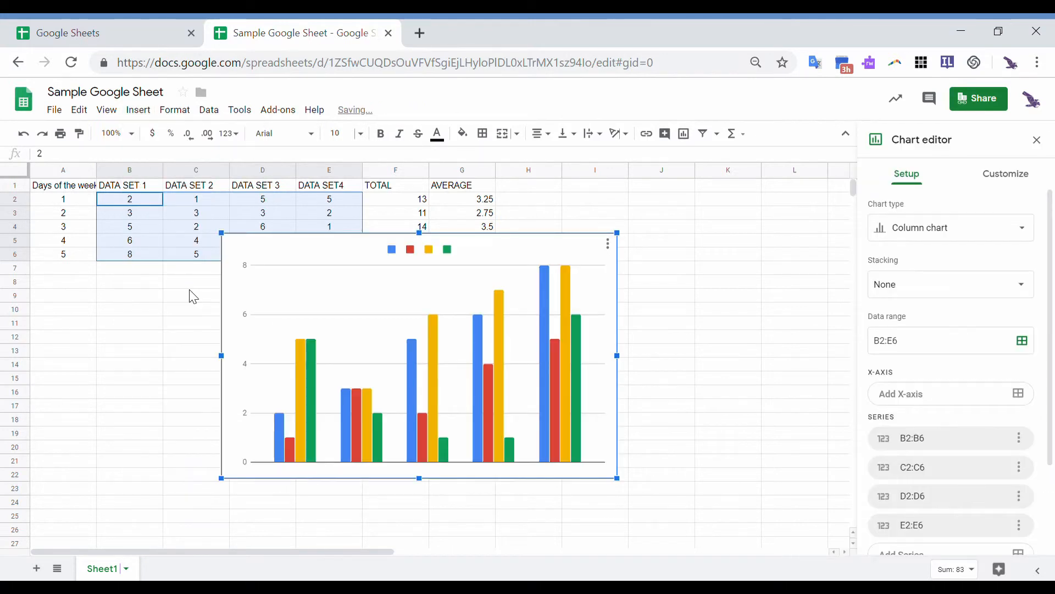
drag(492, 261, 630, 273)
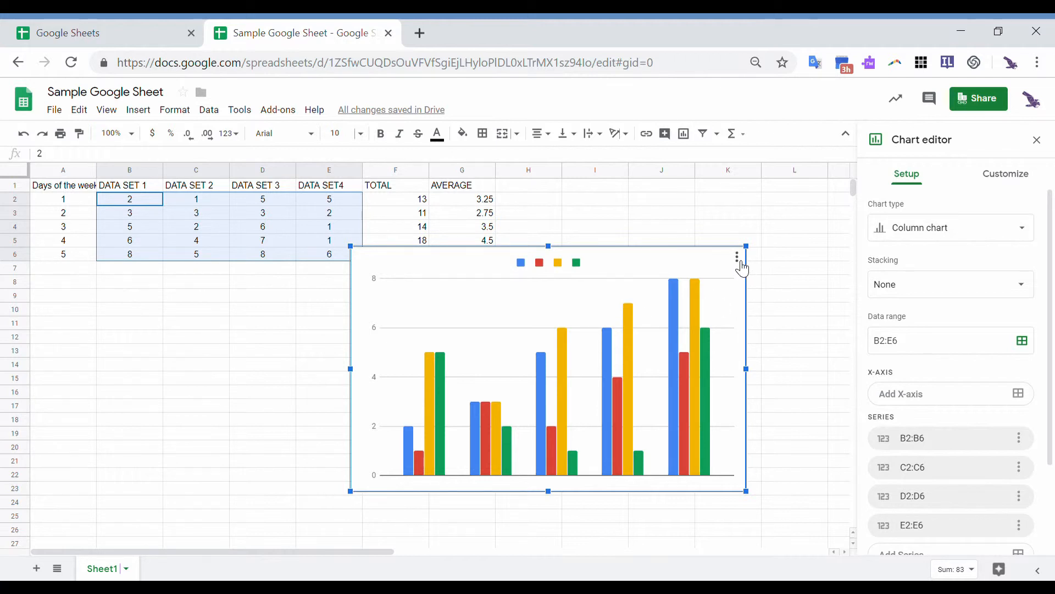
mouse_move(629, 390)
- Try the line, smooth line, combo and plain line chart types
click(938, 237)
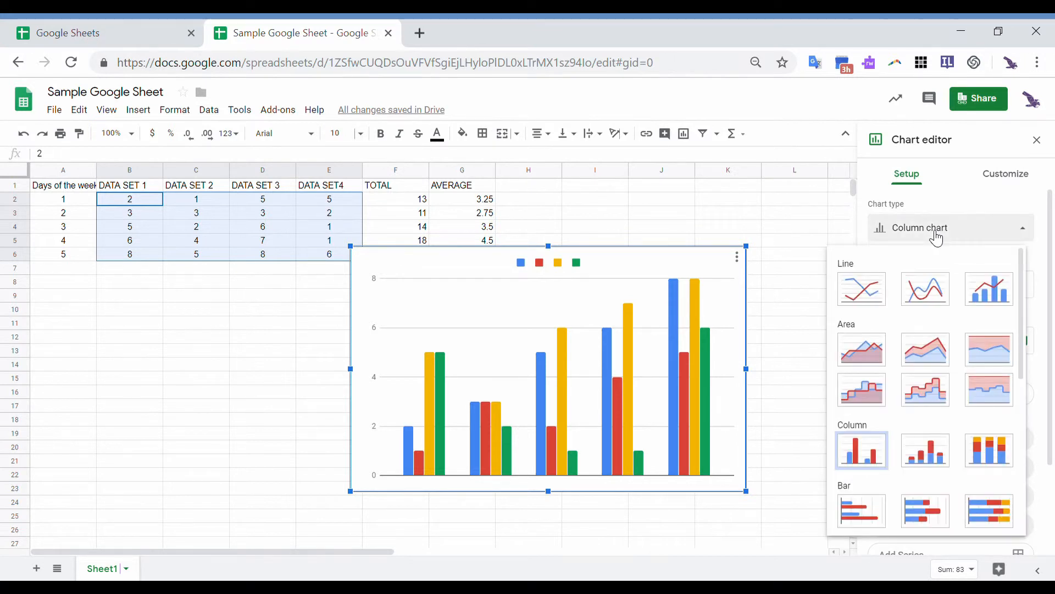
click(862, 288)
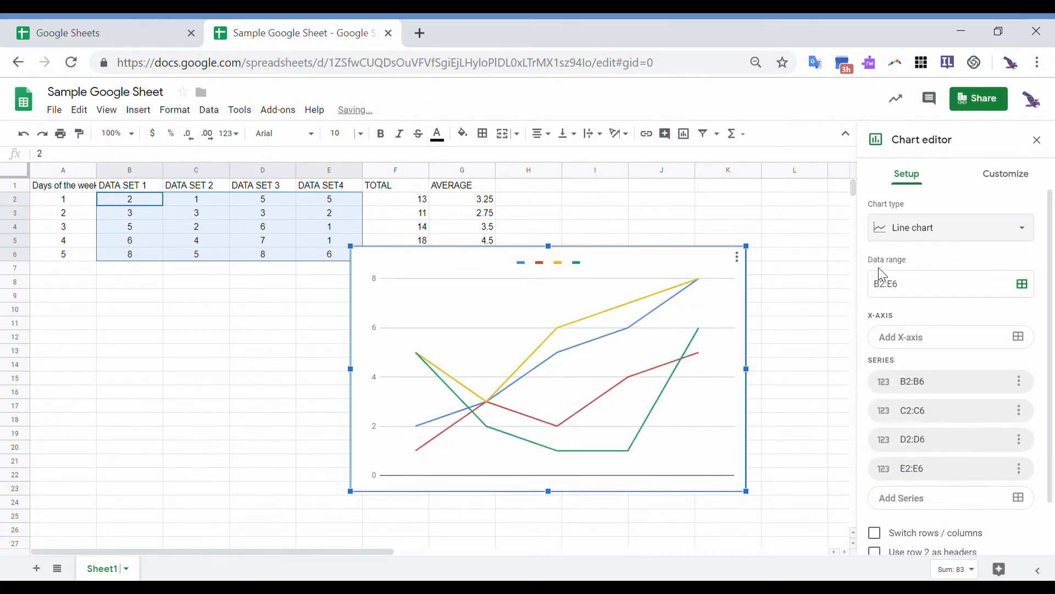
click(928, 237)
click(925, 287)
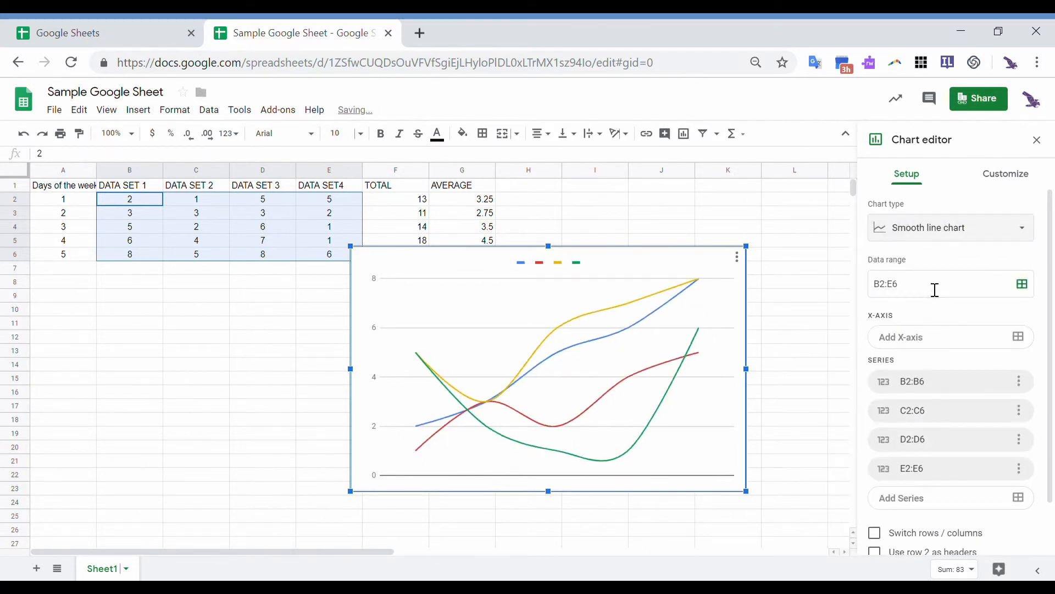
click(968, 232)
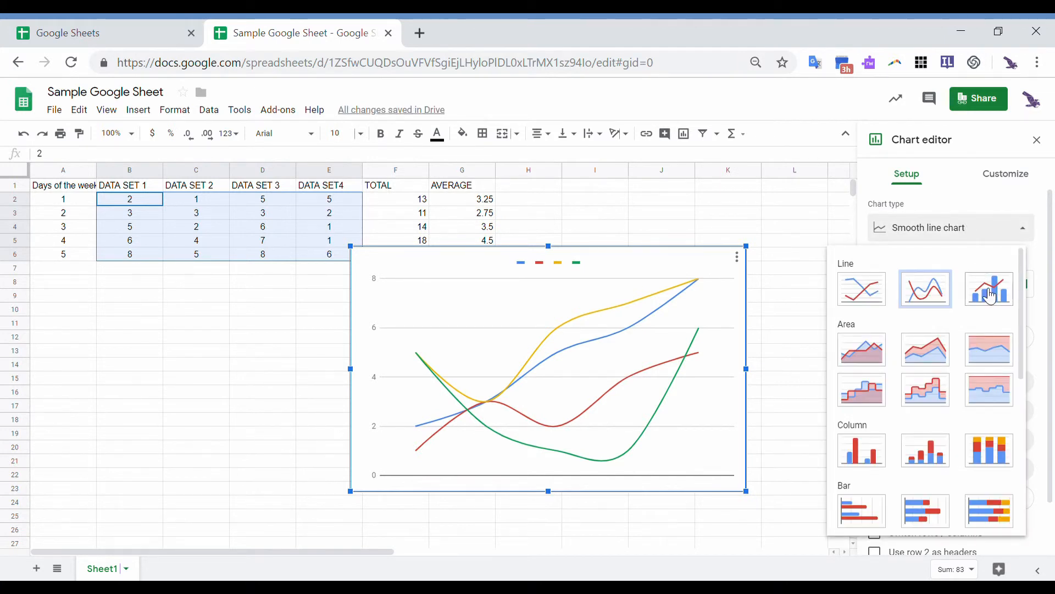
click(990, 292)
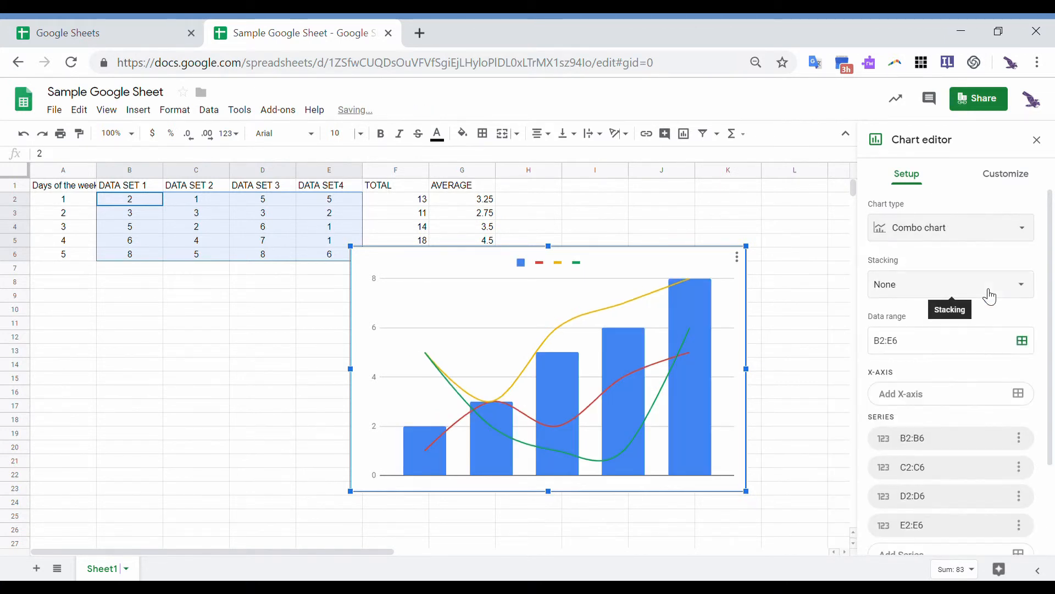
click(966, 229)
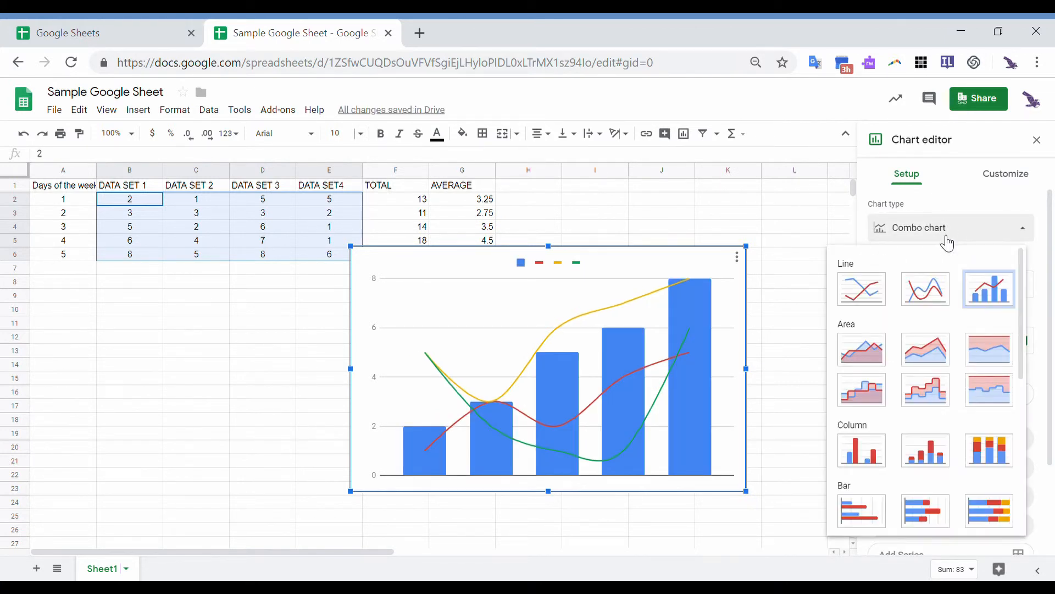
click(874, 306)
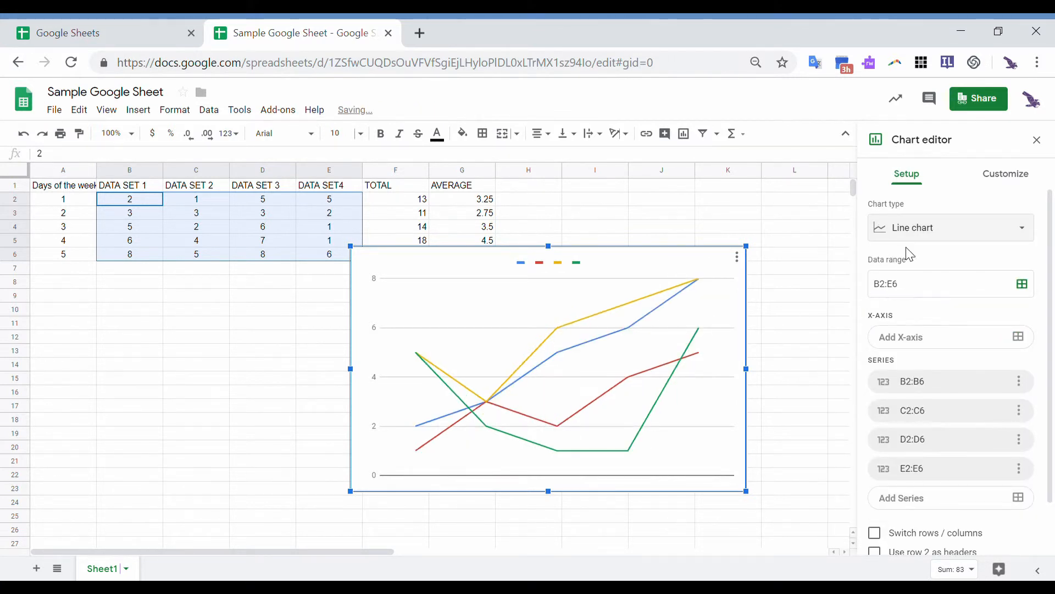
- Switch the chart to a column chart, then delete it
click(926, 228)
click(880, 452)
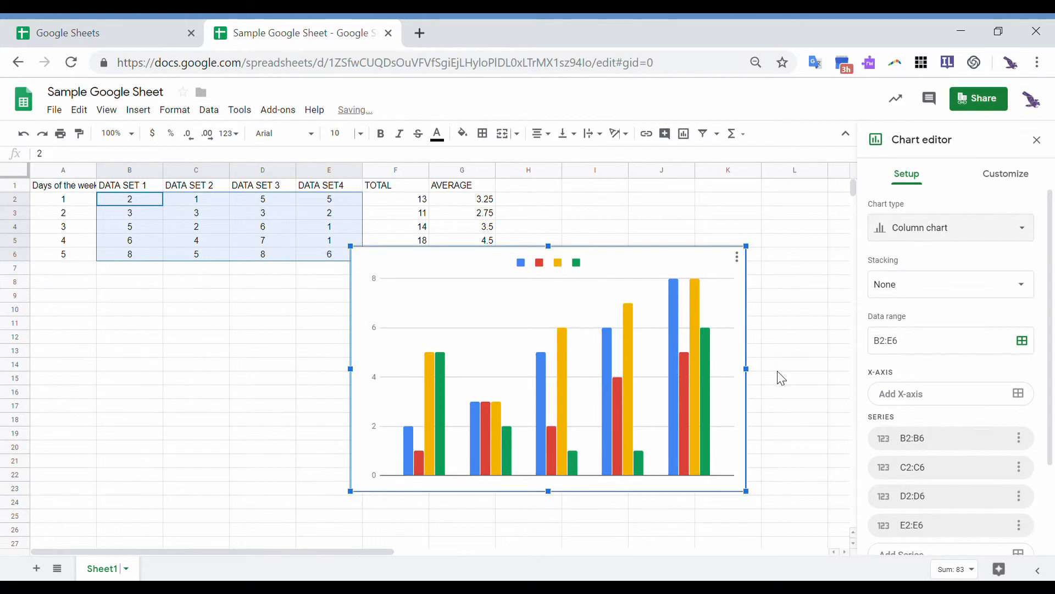
click(737, 257)
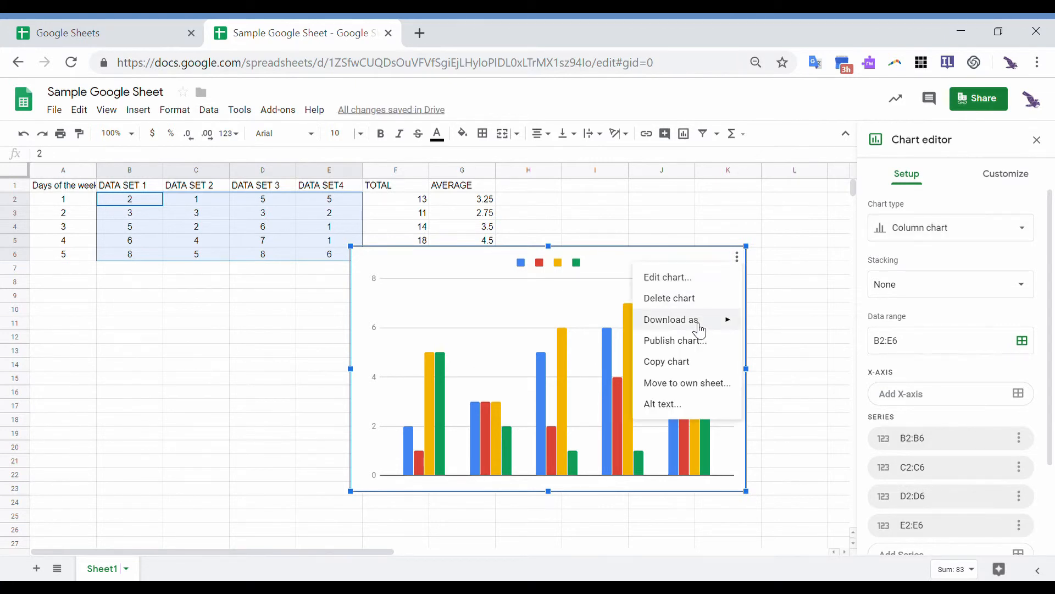
click(698, 300)
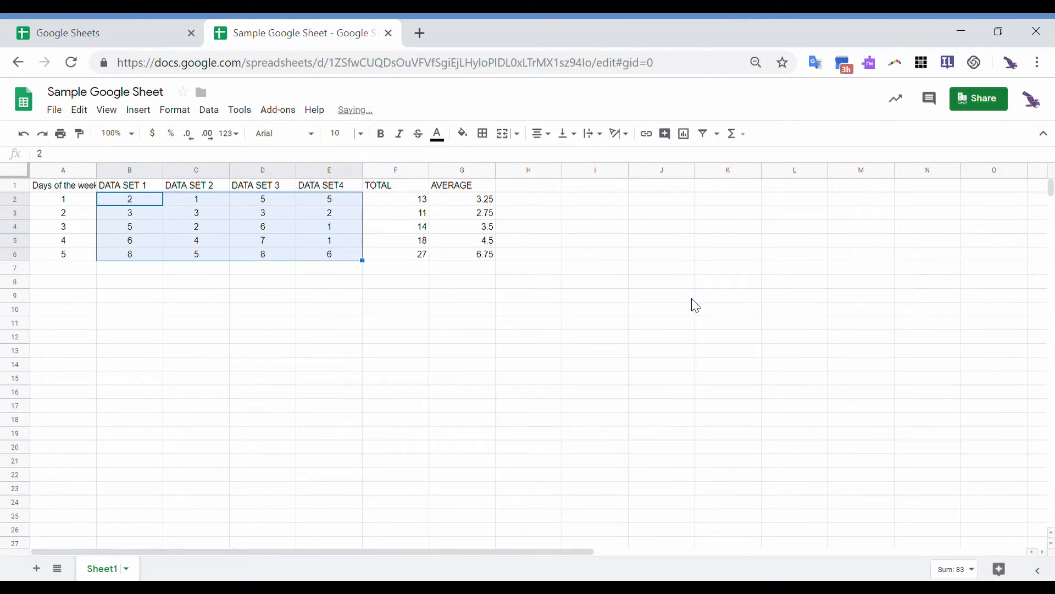
click(201, 298)
click(143, 190)
drag(143, 190, 324, 256)
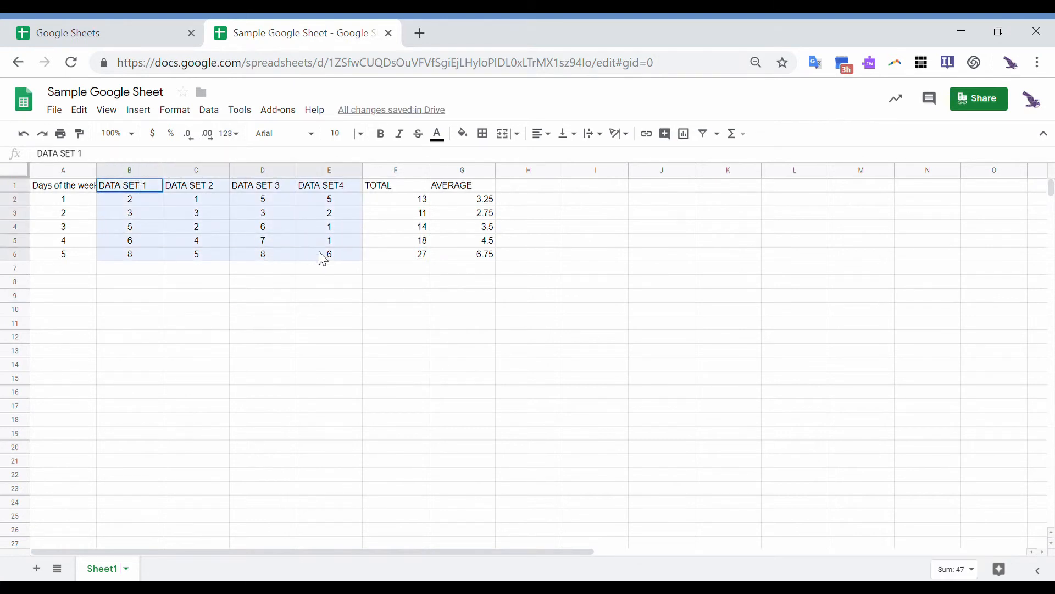
click(139, 110)
click(189, 299)
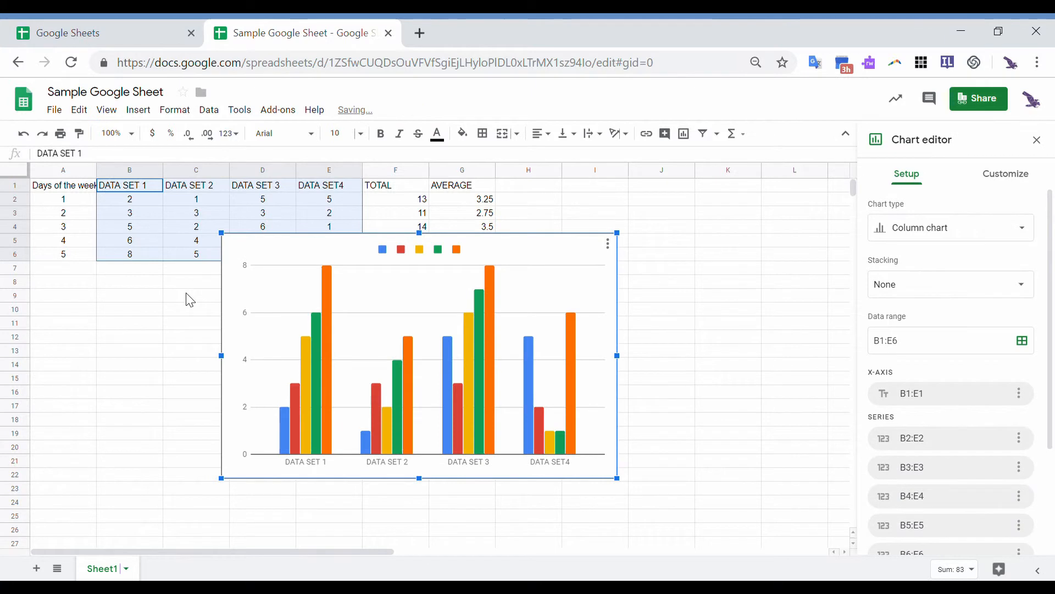
drag(627, 298, 722, 291)
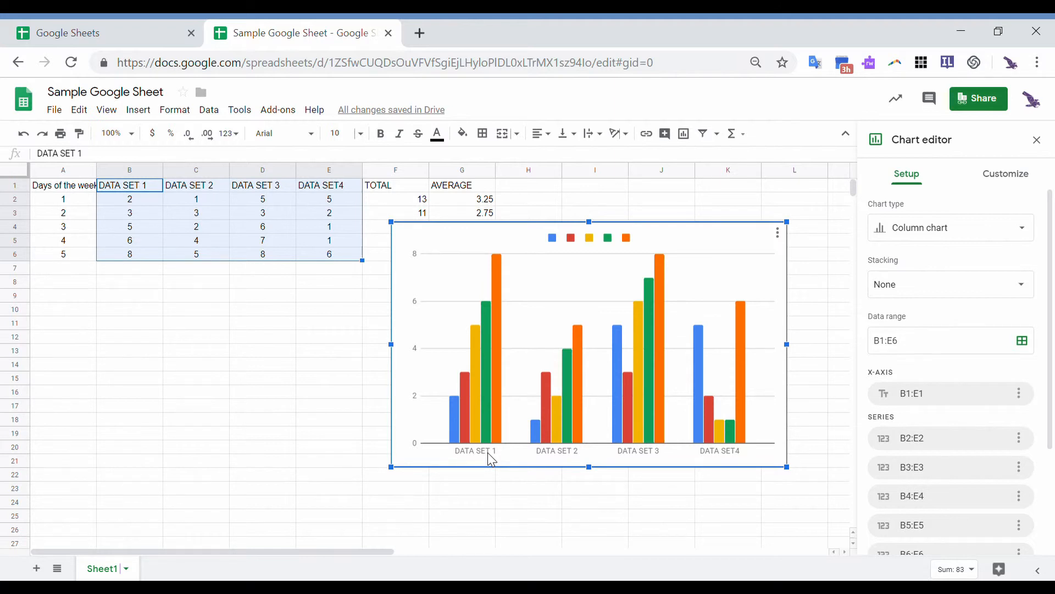
click(778, 233)
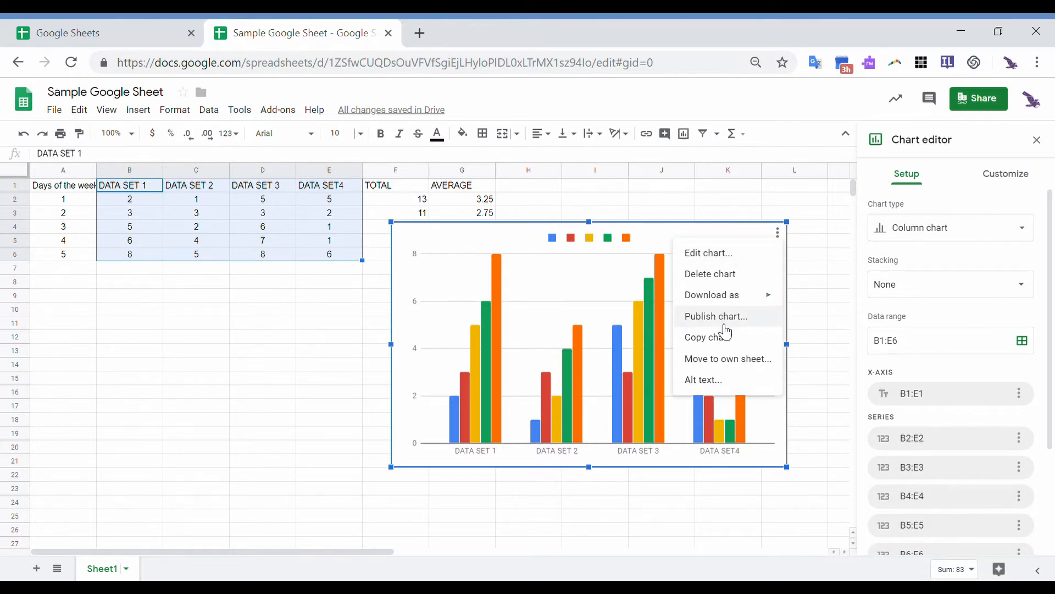
click(734, 274)
click(330, 324)
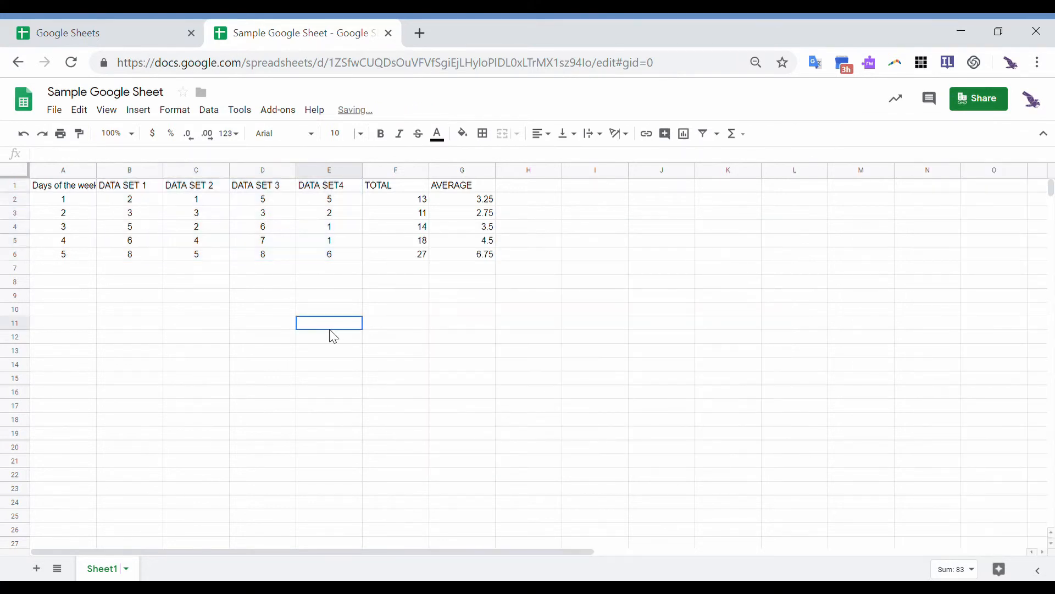
- Insert a column chart from A2:E6 and move it to the right of the data table
drag(85, 201, 318, 251)
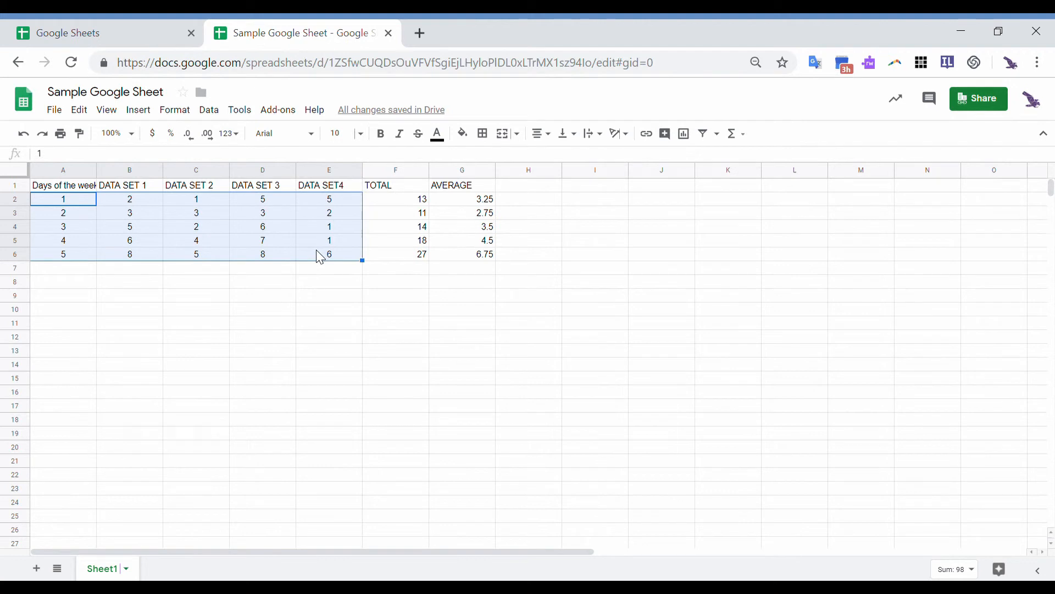
click(148, 115)
click(191, 293)
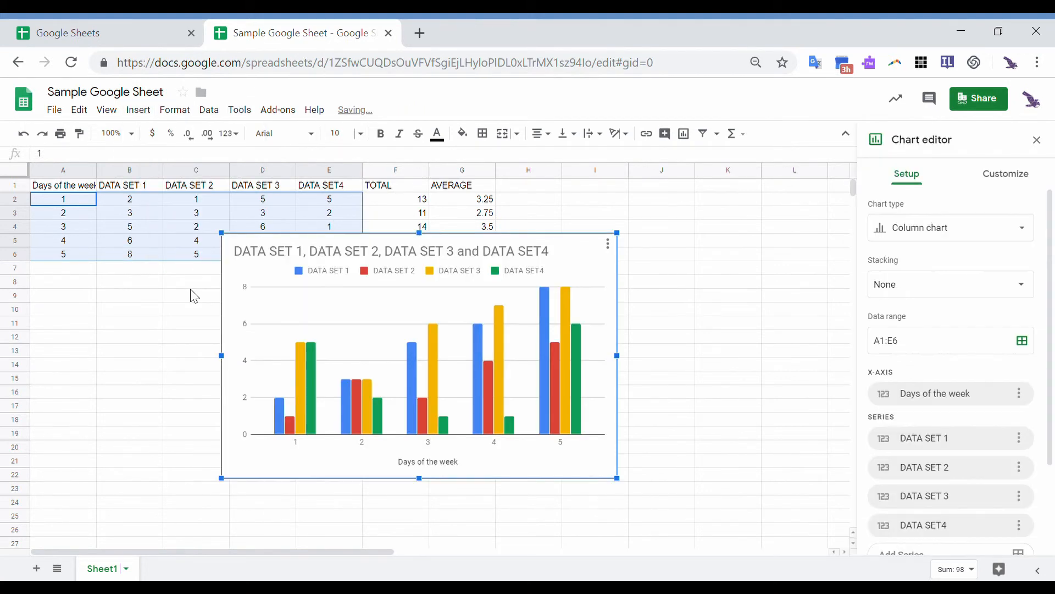
drag(599, 274, 715, 248)
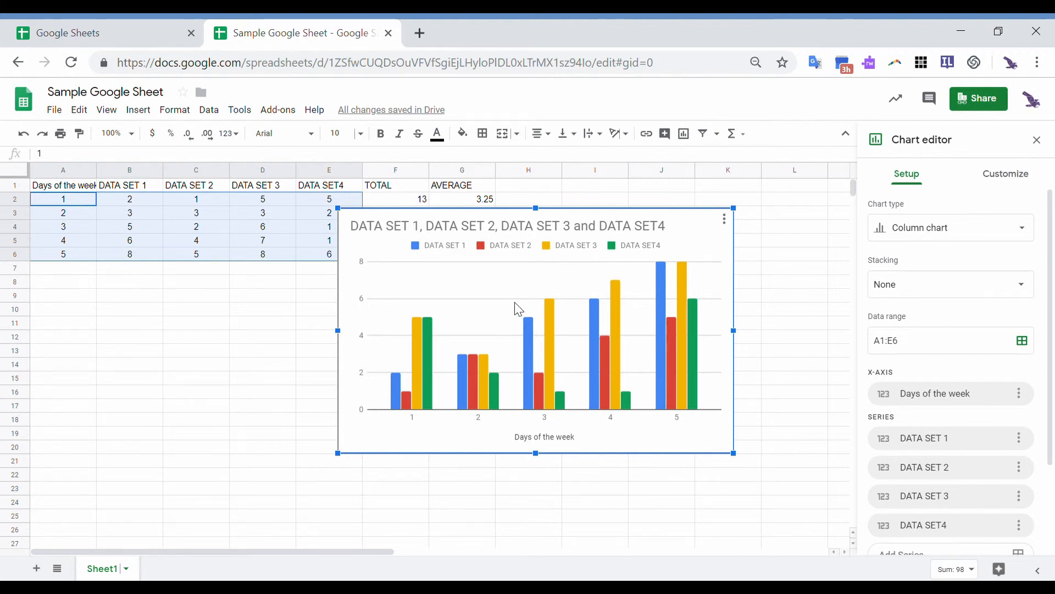
mouse_move(421, 354)
mouse_move(419, 327)
- Change the chart title to 'Number of donuts per person per day'
double_click(572, 236)
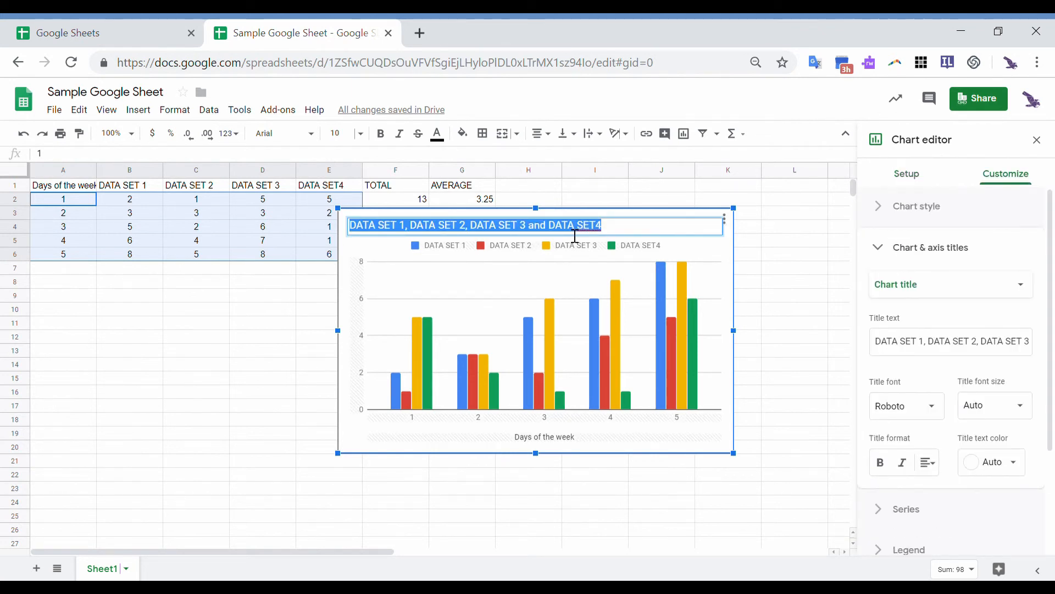
text(Number of)
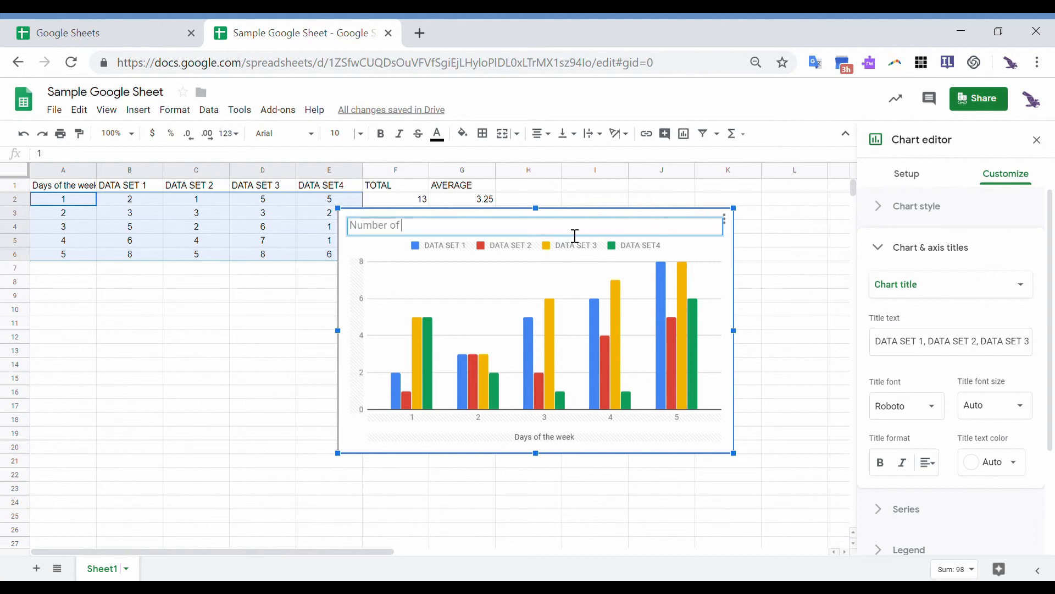
text( donuts per person per day)
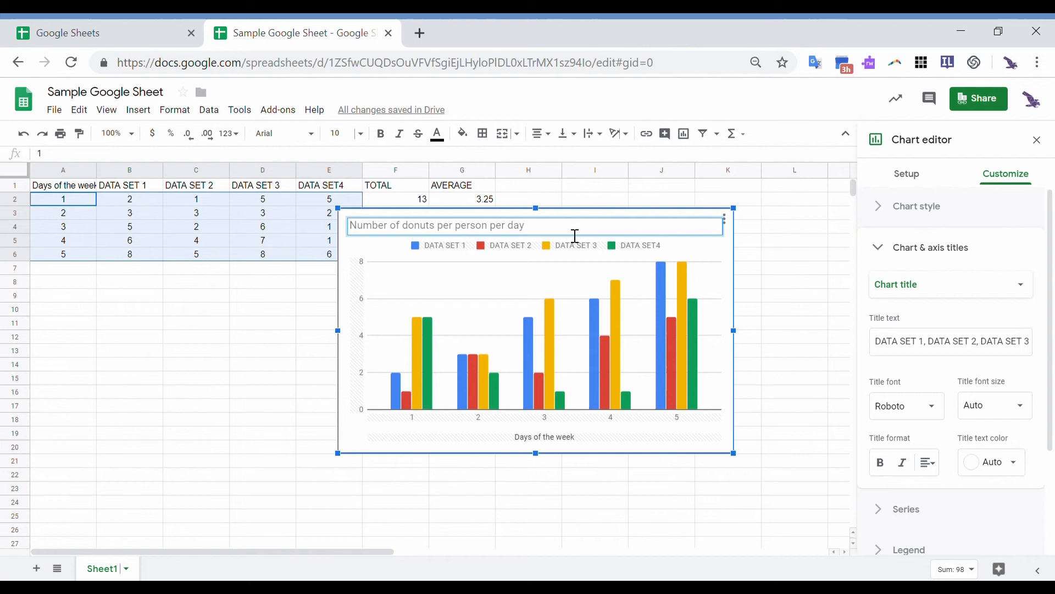
key(Return)
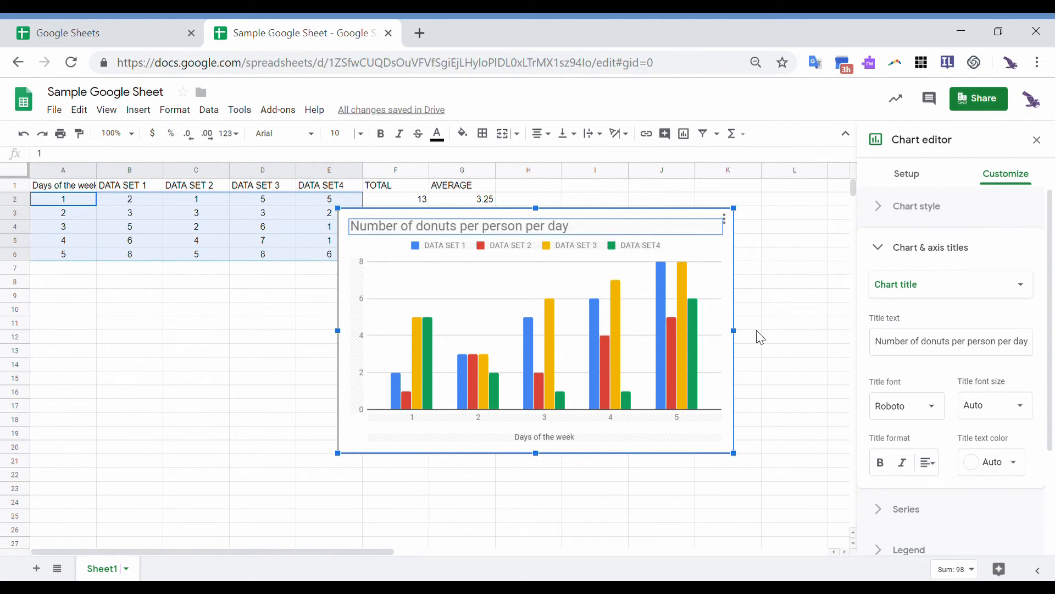
- Centre the chart title and make it bold
click(933, 468)
click(960, 493)
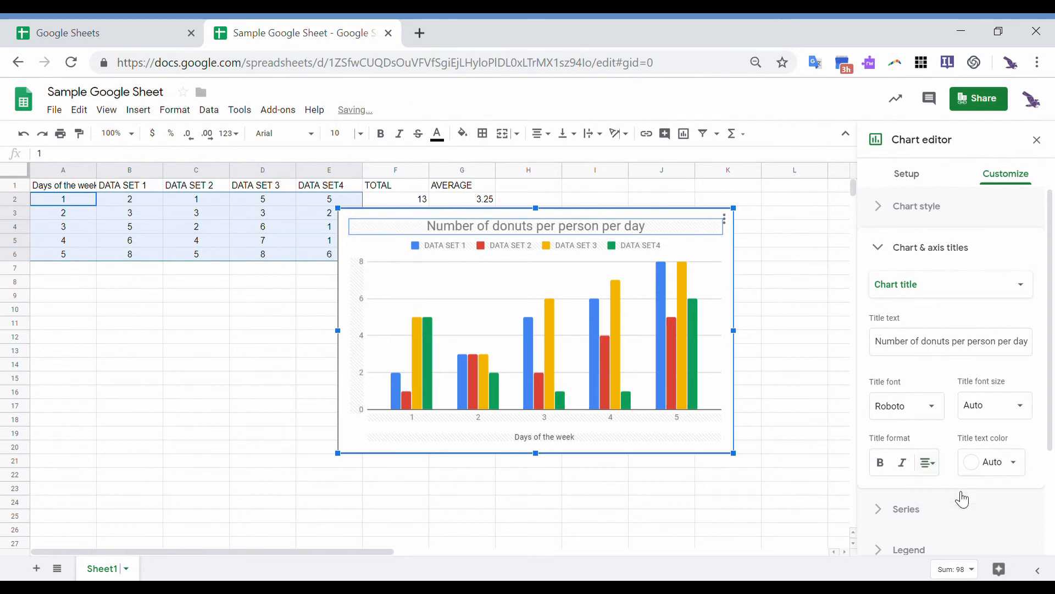
click(882, 467)
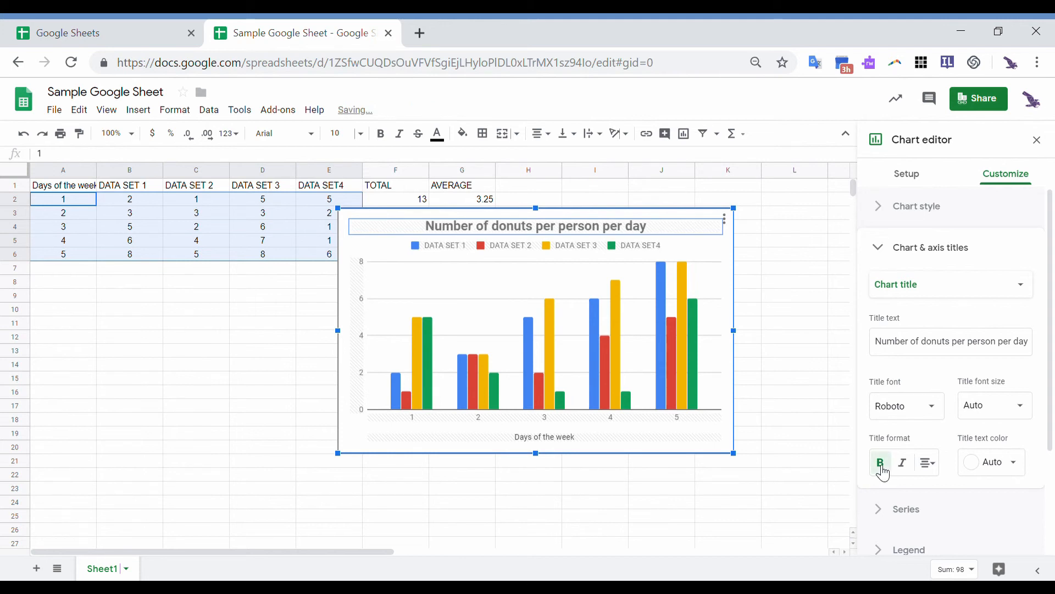
click(446, 250)
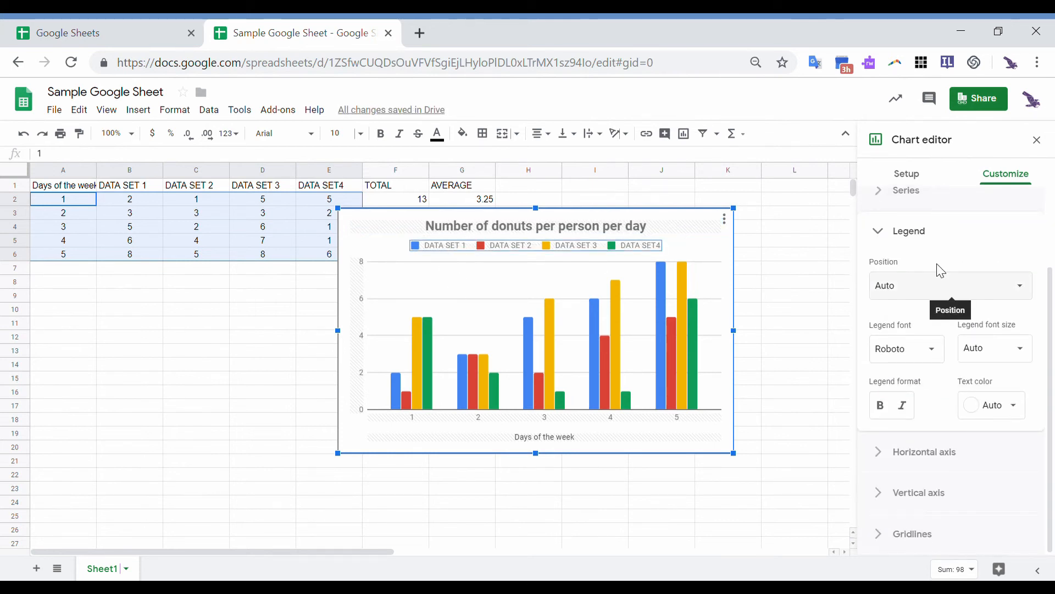
- Set the chart legend font to Courier New
click(932, 354)
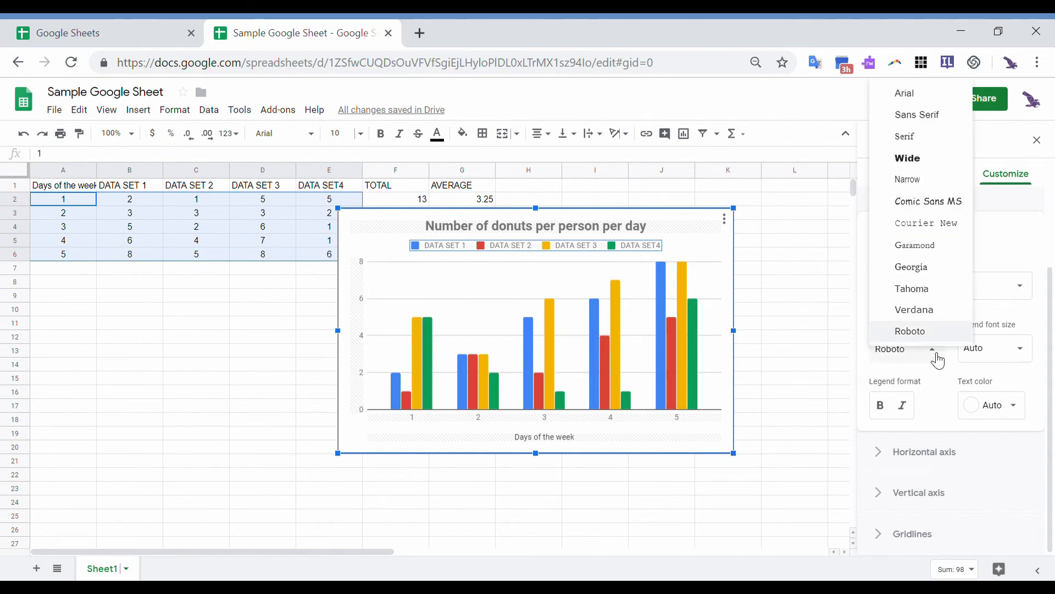
click(927, 225)
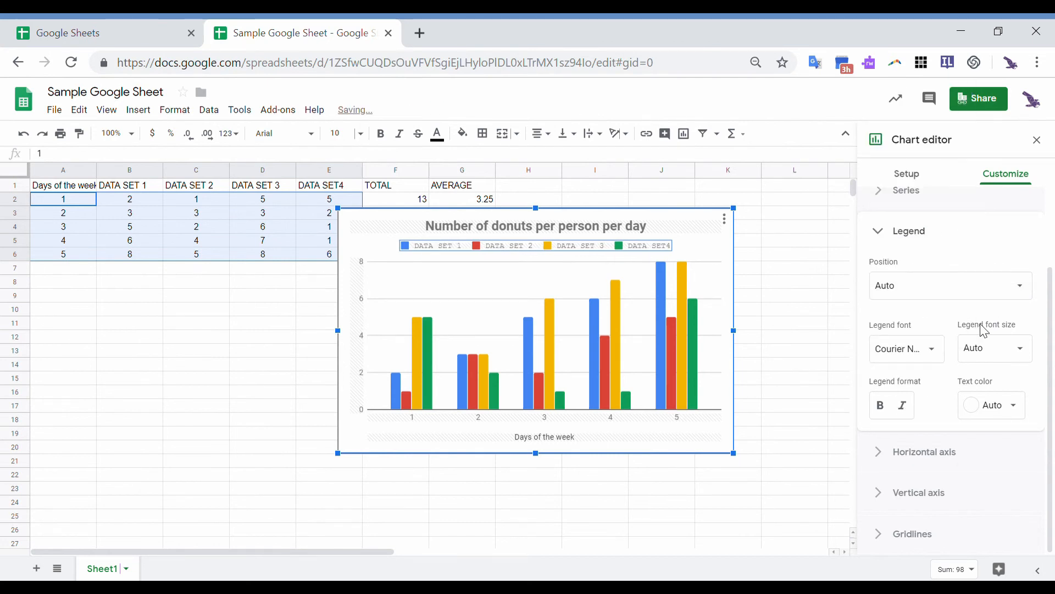
scroll(984, 330, up, 3)
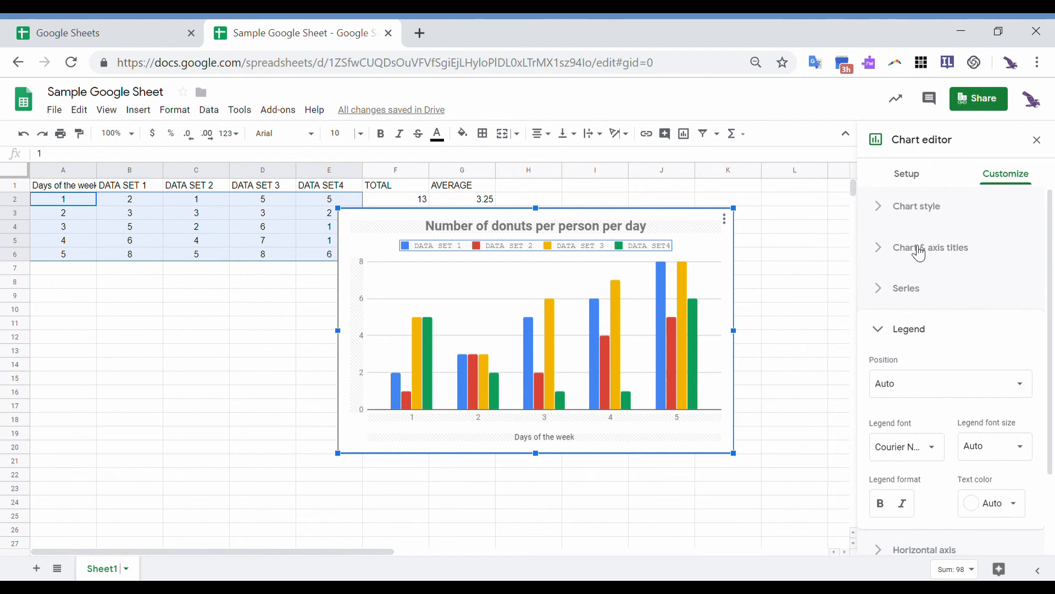
- Add trendlines to the chart series, then remove them again
click(885, 251)
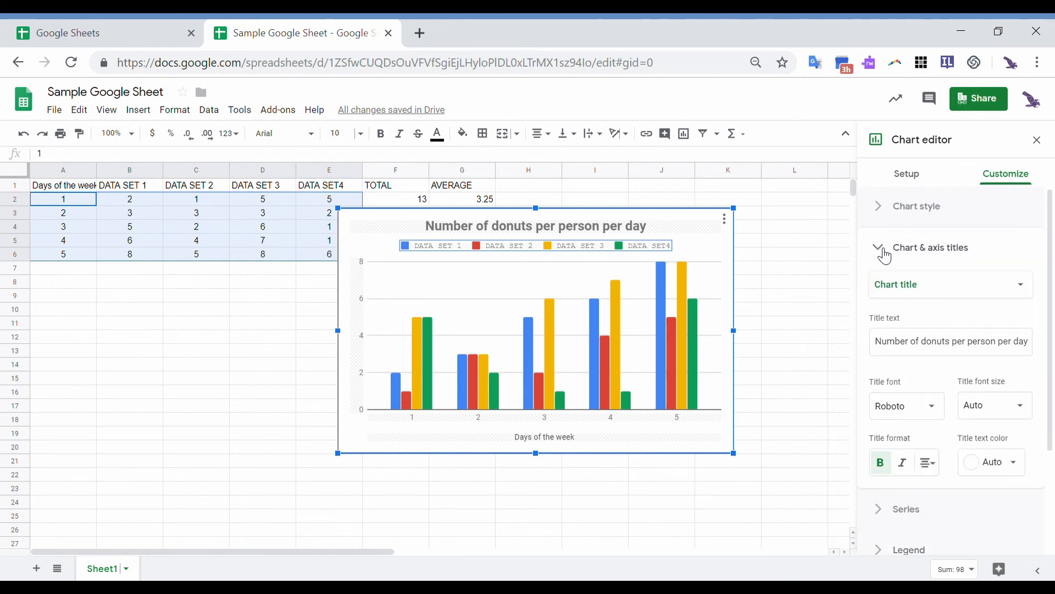
scroll(885, 256, down, 1)
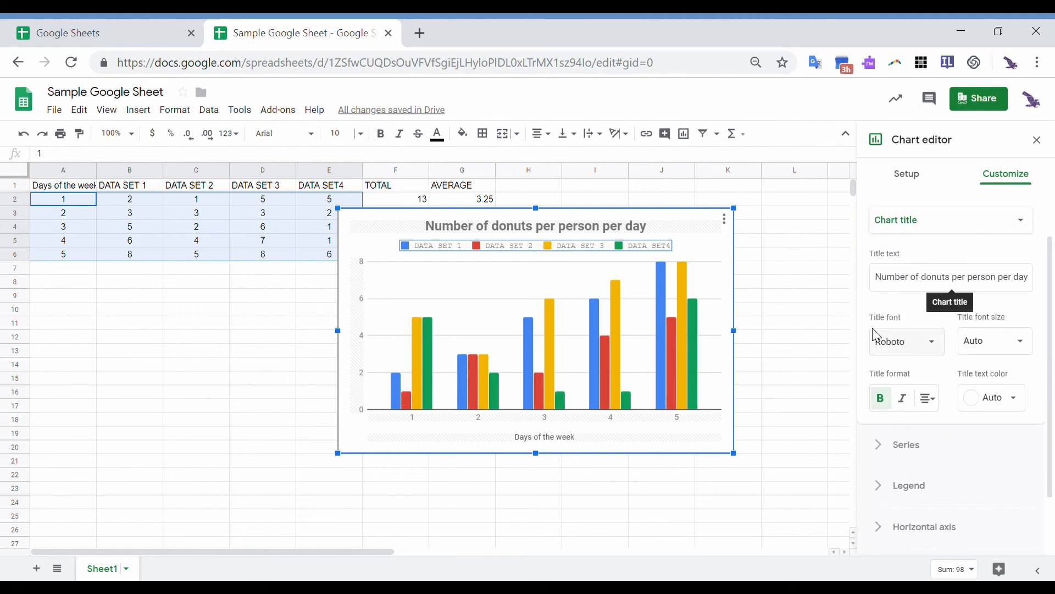
scroll(915, 382, down, 1)
click(914, 382)
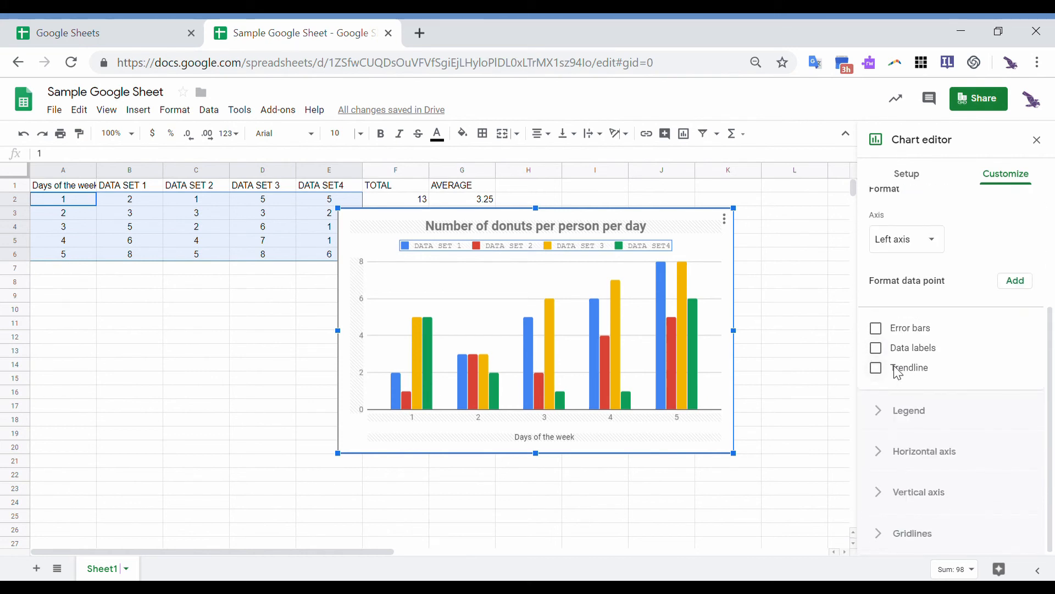
click(896, 368)
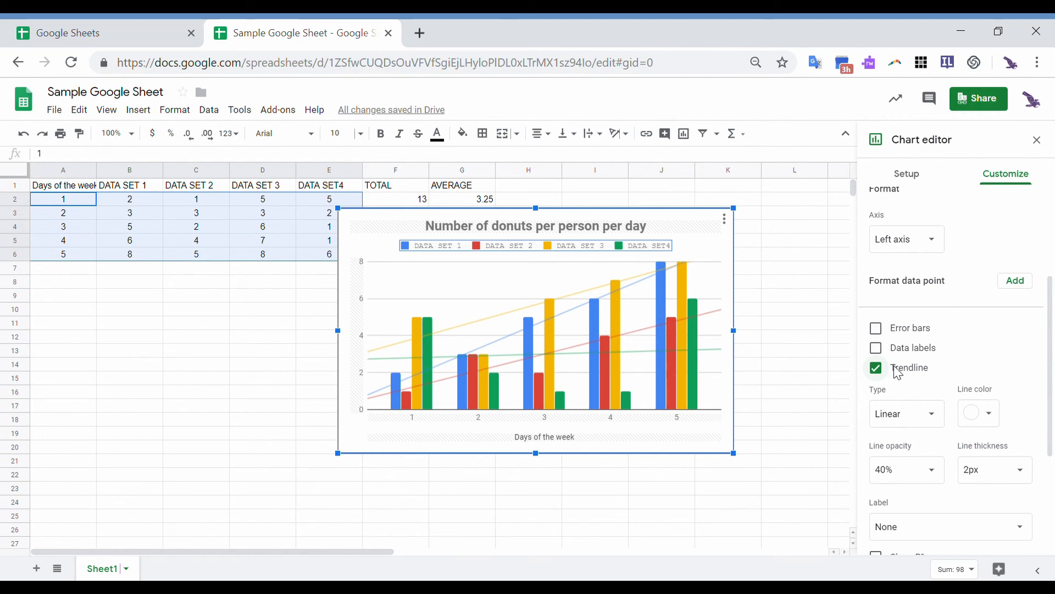
click(898, 373)
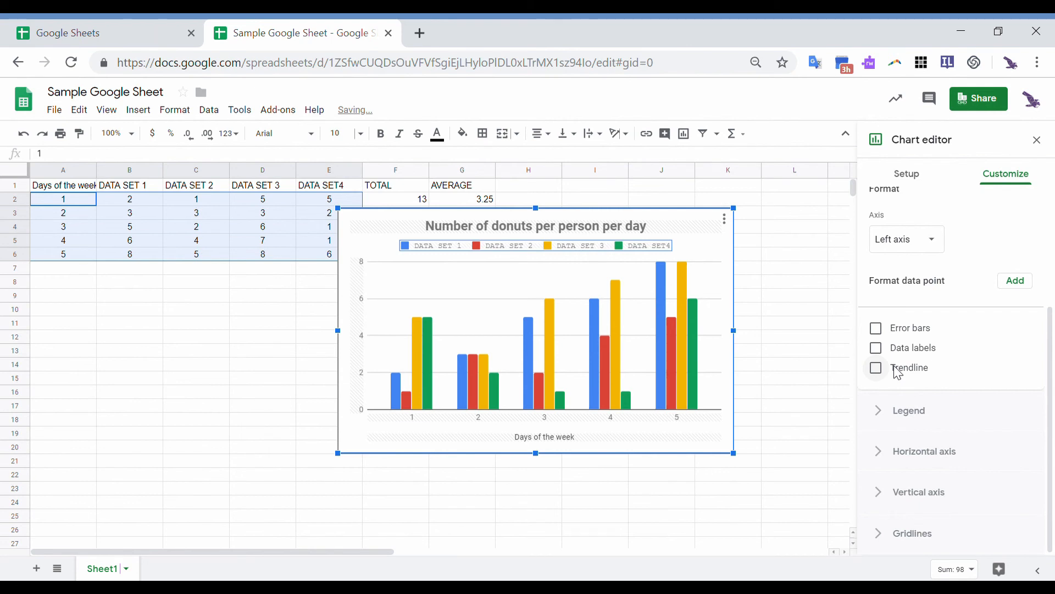
scroll(874, 419, up, 3)
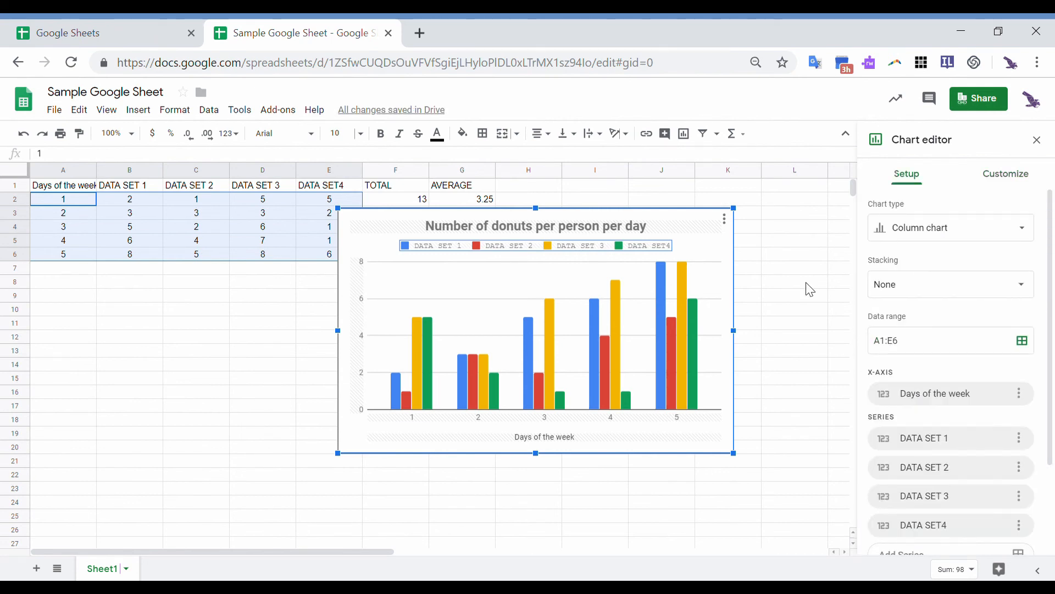
scroll(810, 290, down, 8)
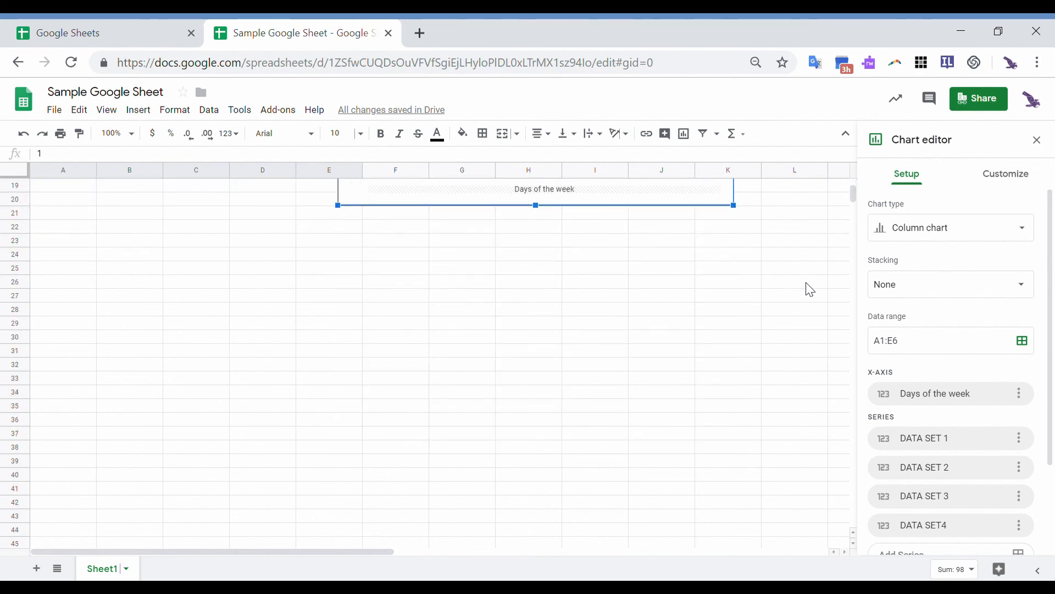
scroll(810, 290, up, 8)
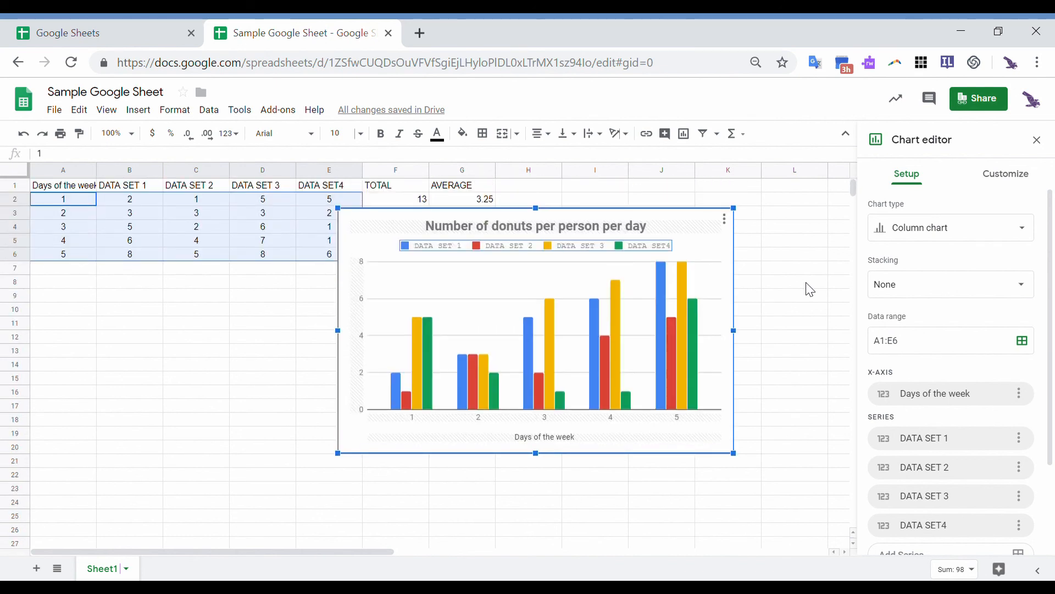